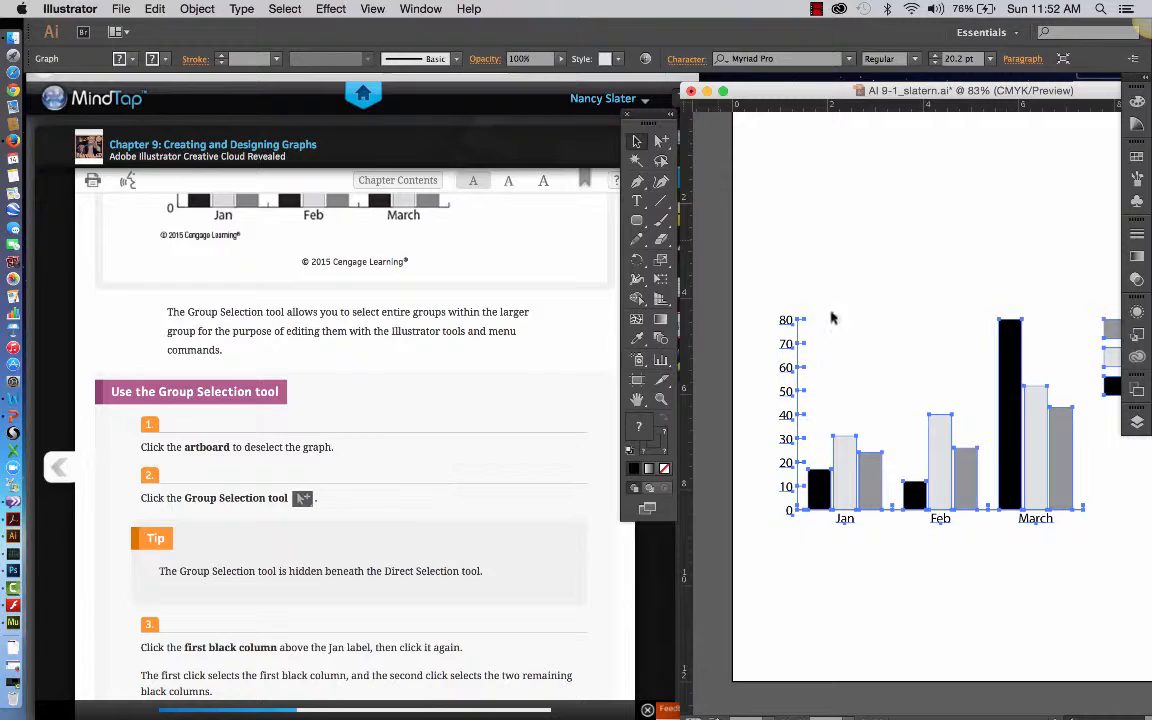
# Deselect the graph on the artboard and reposition the document window so more of the chart shows beside the instructions.
pyautogui.click(848, 281)
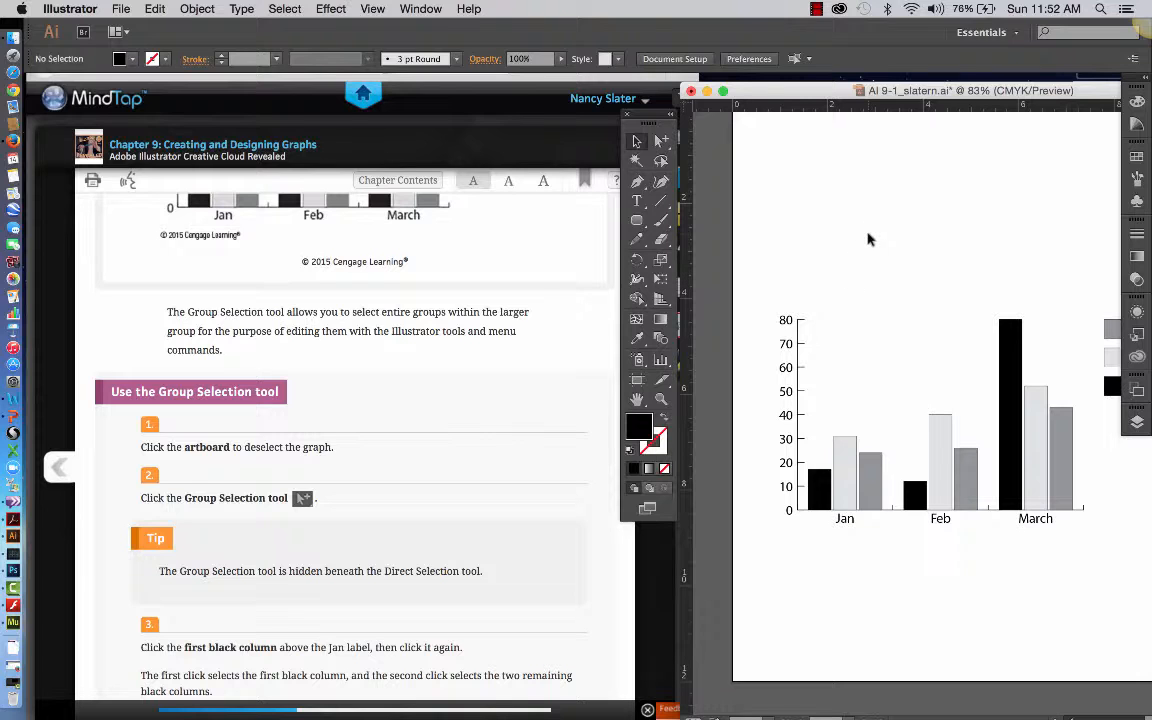
pyautogui.hscroll(3, 870, 245)
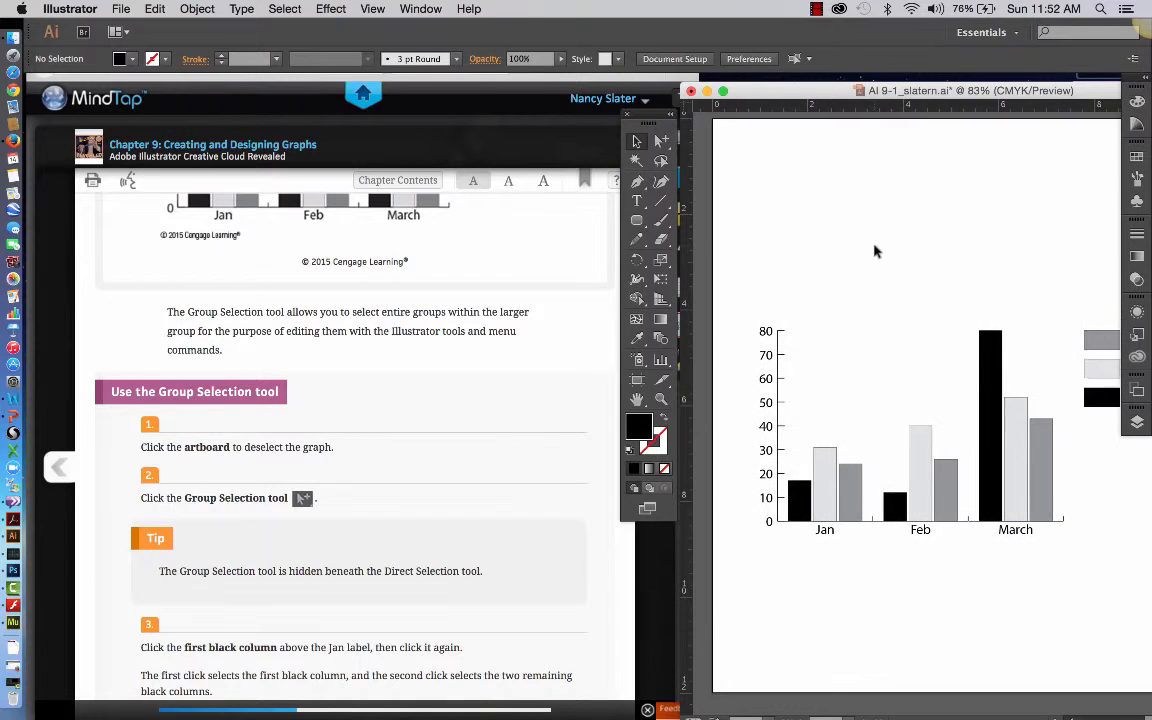
pyautogui.scroll(1, 874, 251)
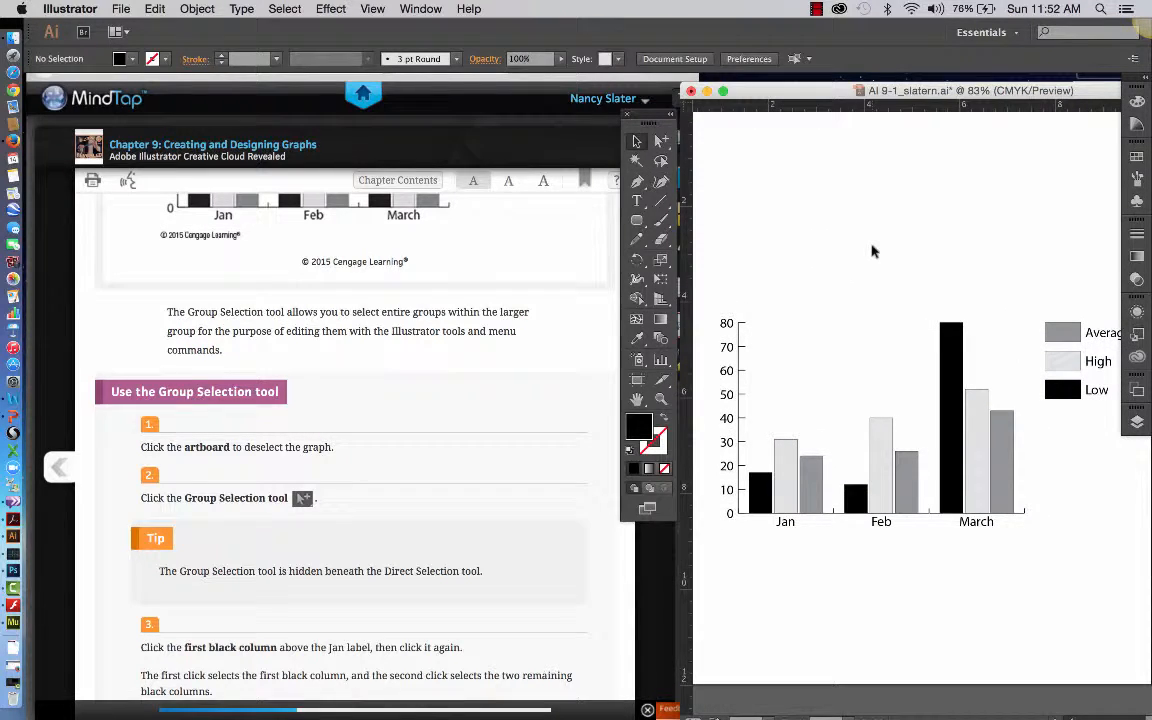
pyautogui.scroll(1, 874, 249)
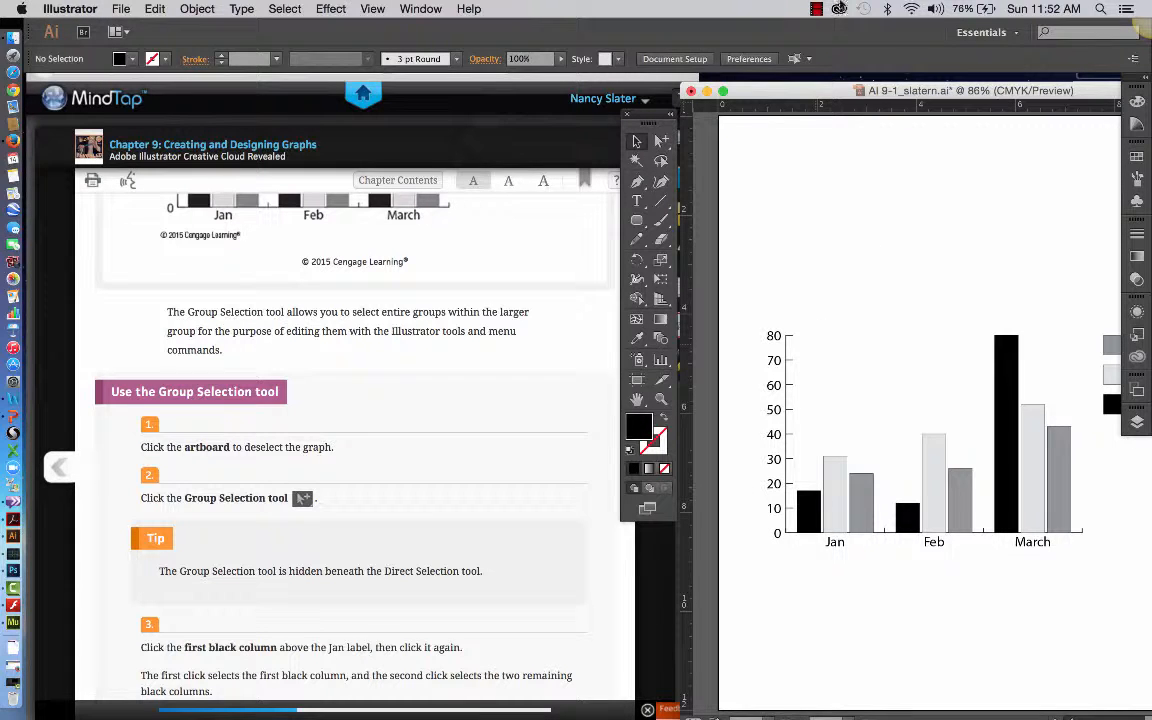
pyautogui.moveTo(795, 94); pyautogui.dragTo(755, 81)
# Activate the Group Selection tool as described in the exercise instructions.
pyautogui.scroll(-1, 420, 505)
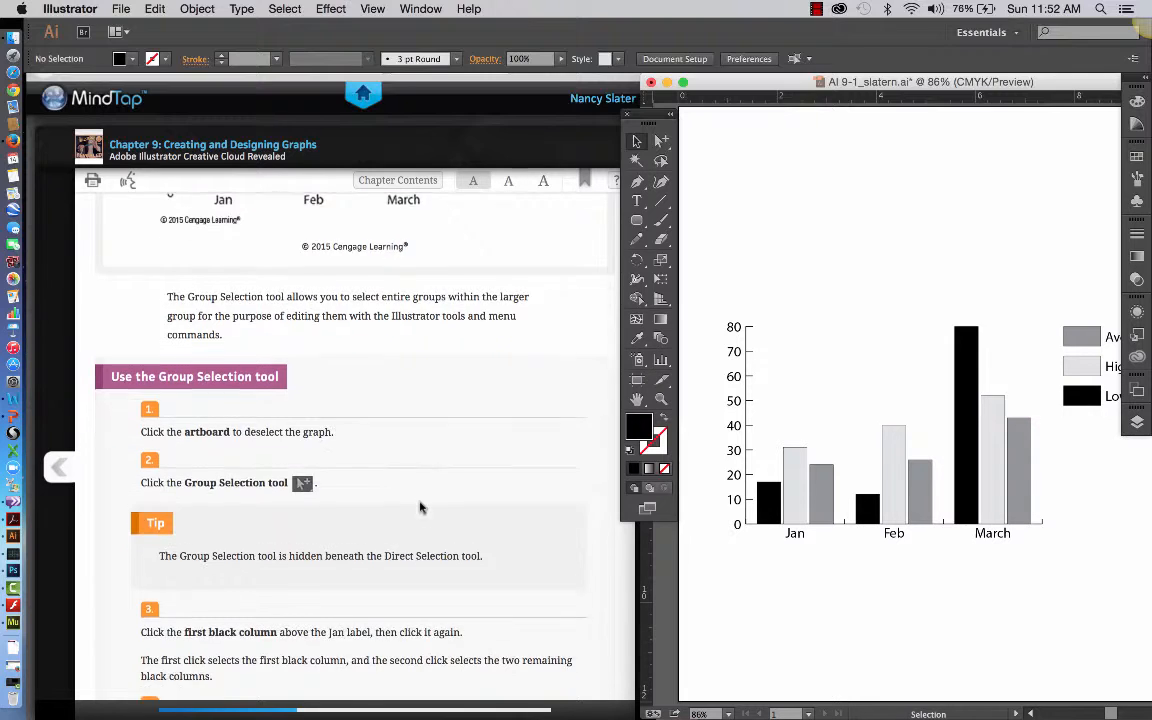
pyautogui.scroll(-4, 420, 508)
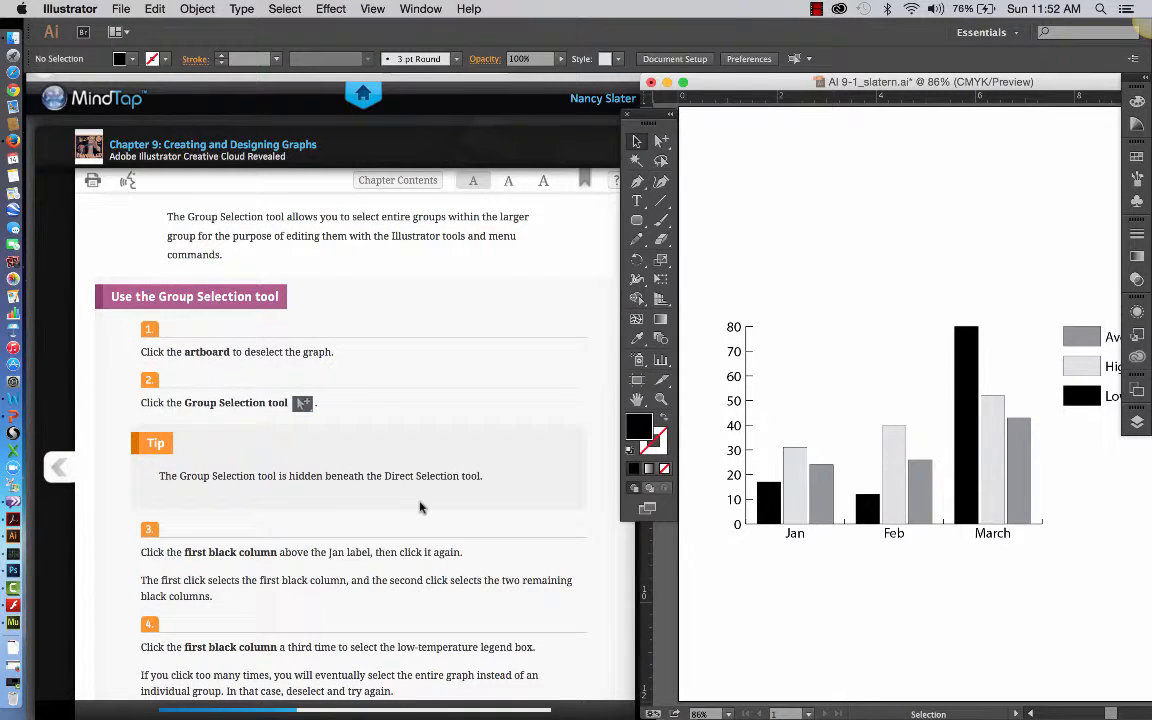
pyautogui.click(663, 145)
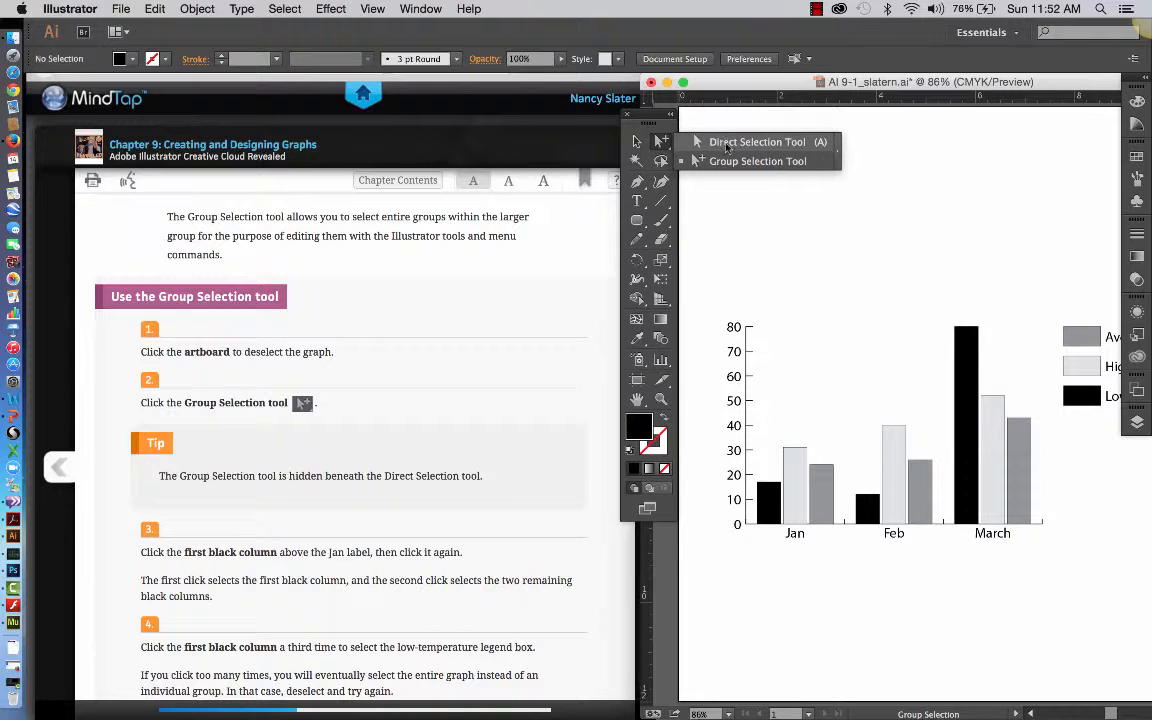
pyautogui.click(816, 163)
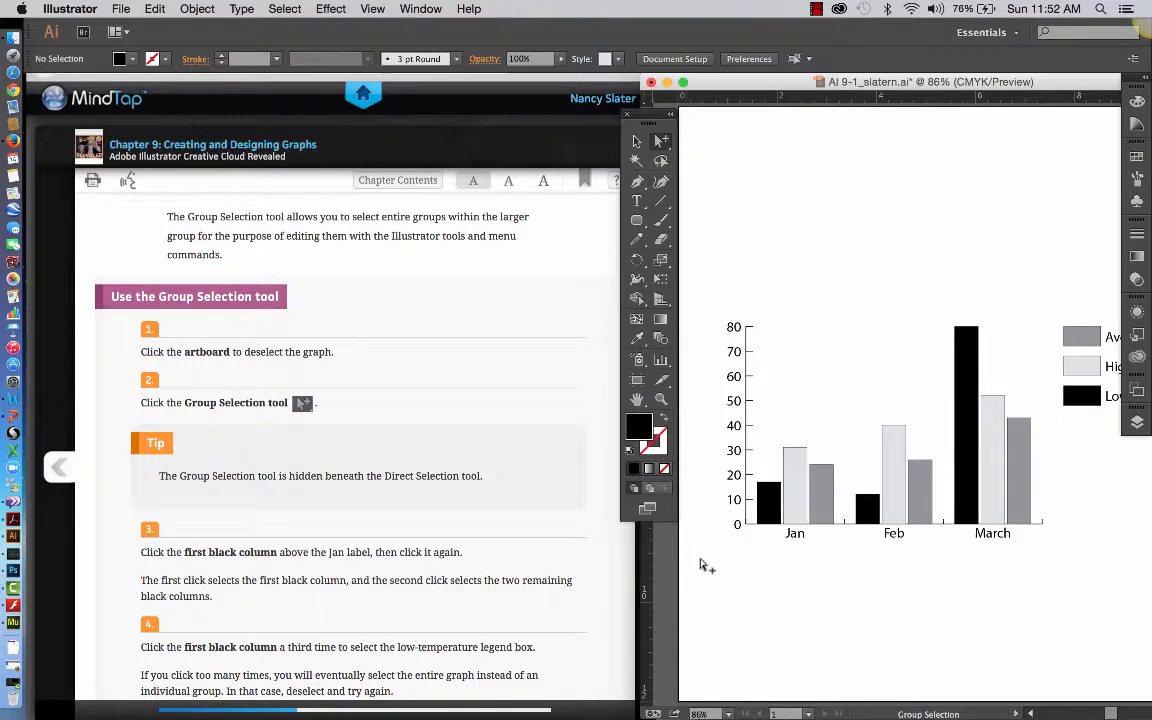
# Select the black Jan column, extend the selection to all three black columns, and clear the selection.
pyautogui.click(738, 524)
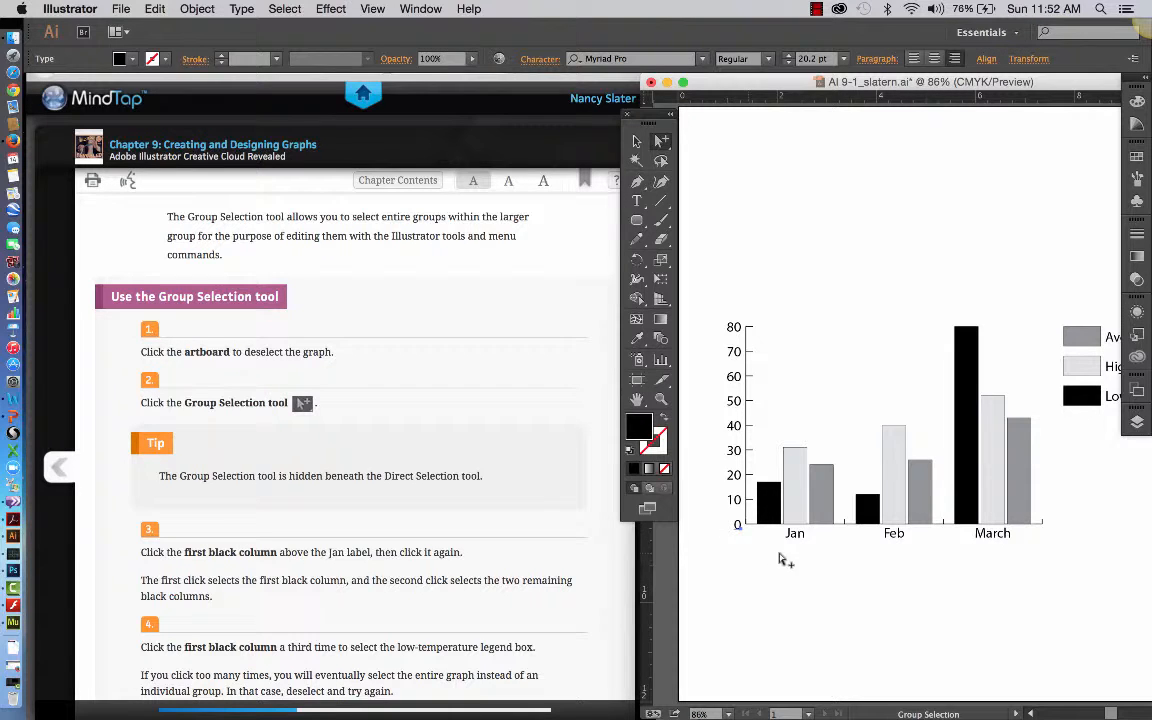
pyautogui.click(772, 512)
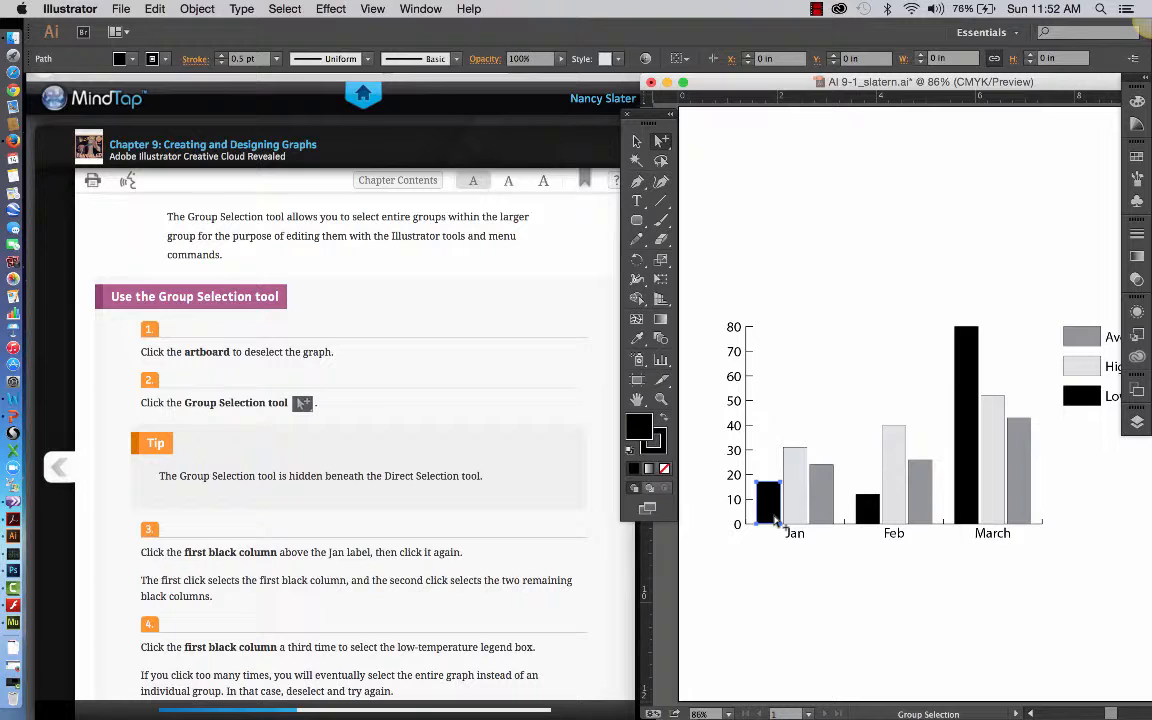
pyautogui.click(774, 516)
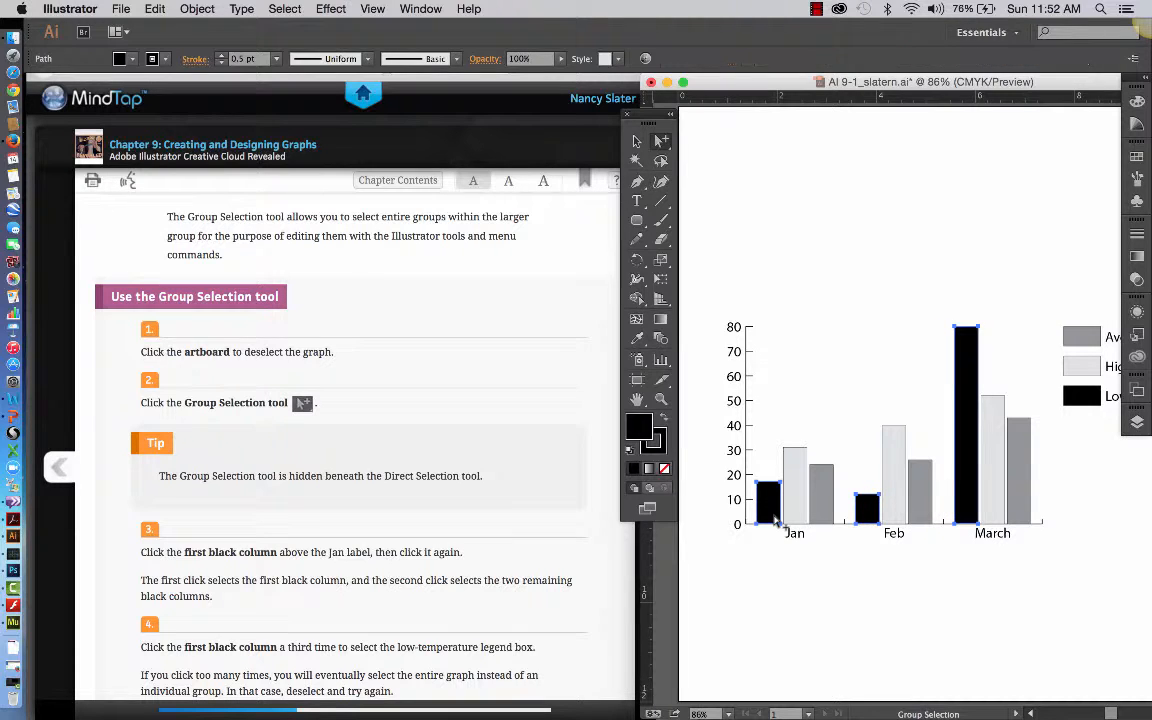
pyautogui.click(778, 562)
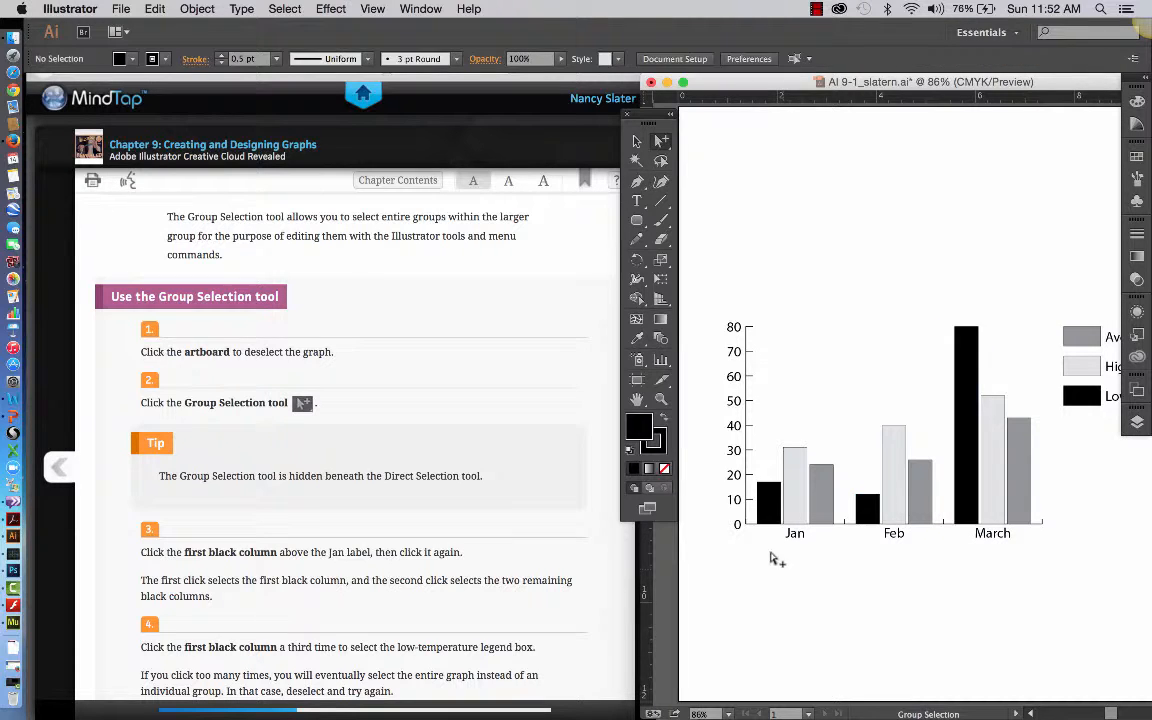
# Group-select the black columns together with the Low legend box, starting from the Jan column, and deselect everything.
pyautogui.click(770, 508)
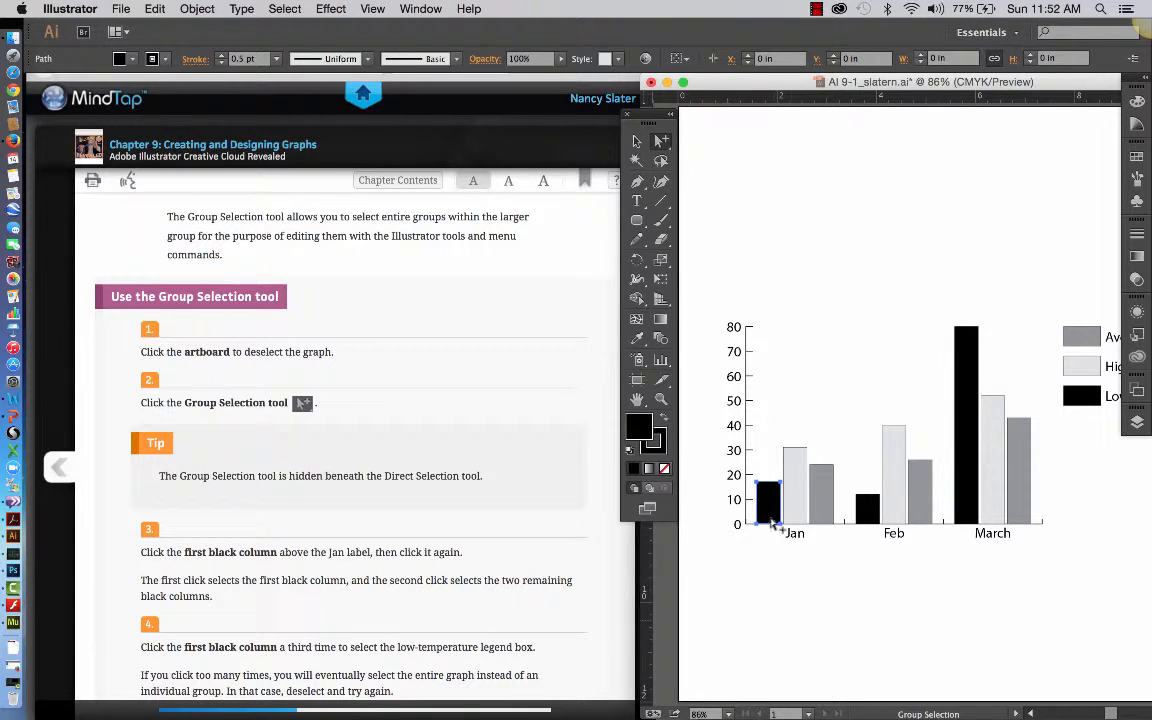
pyautogui.click(770, 507)
pyautogui.click(770, 507)
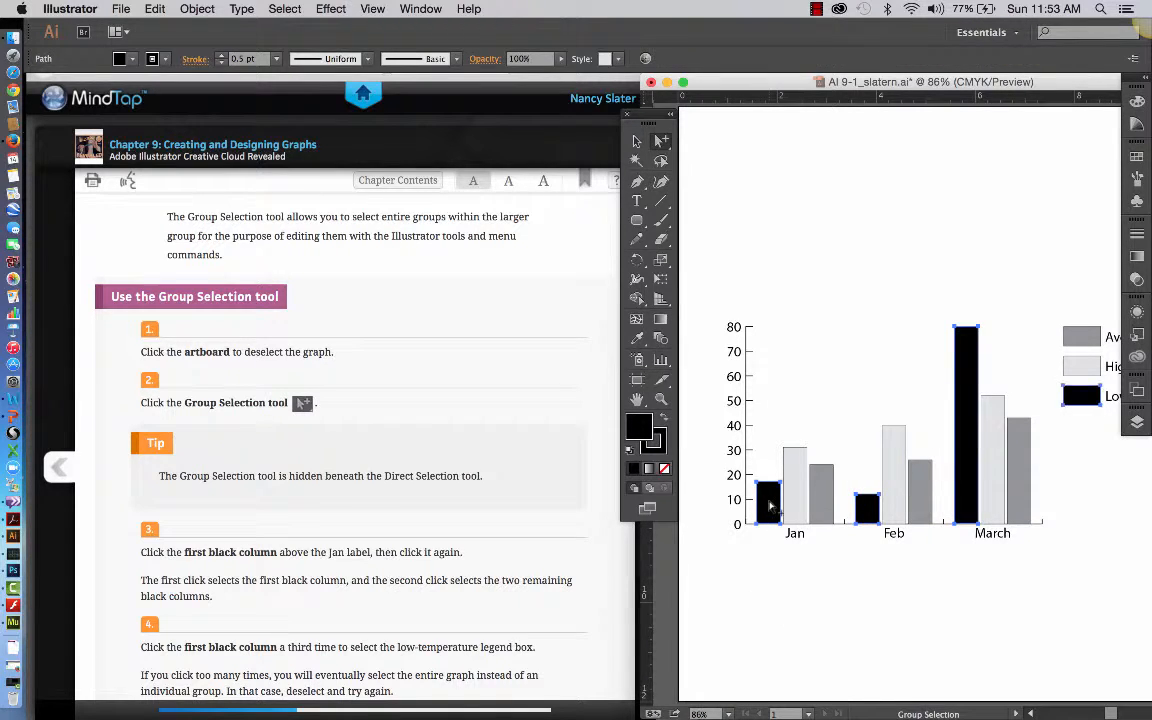
pyautogui.click(812, 613)
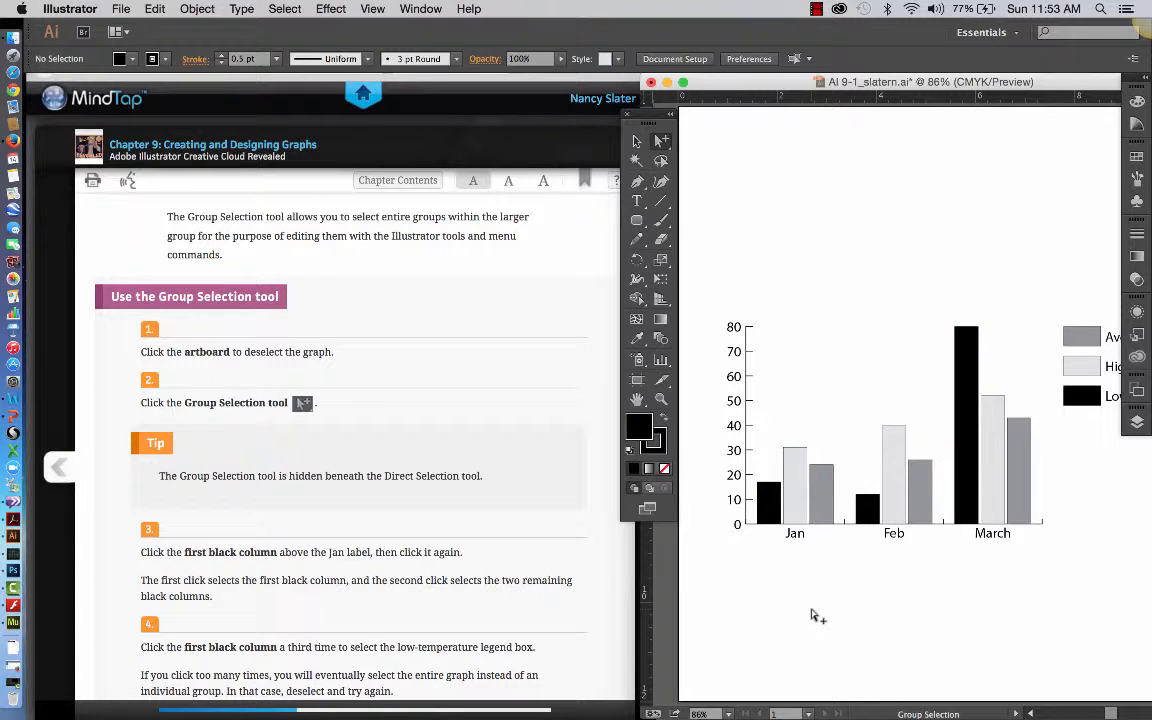
# Fill the three black low-temperature columns and the Low legend box with the Red swatch, and deselect them.
pyautogui.scroll(-3, 628, 566)
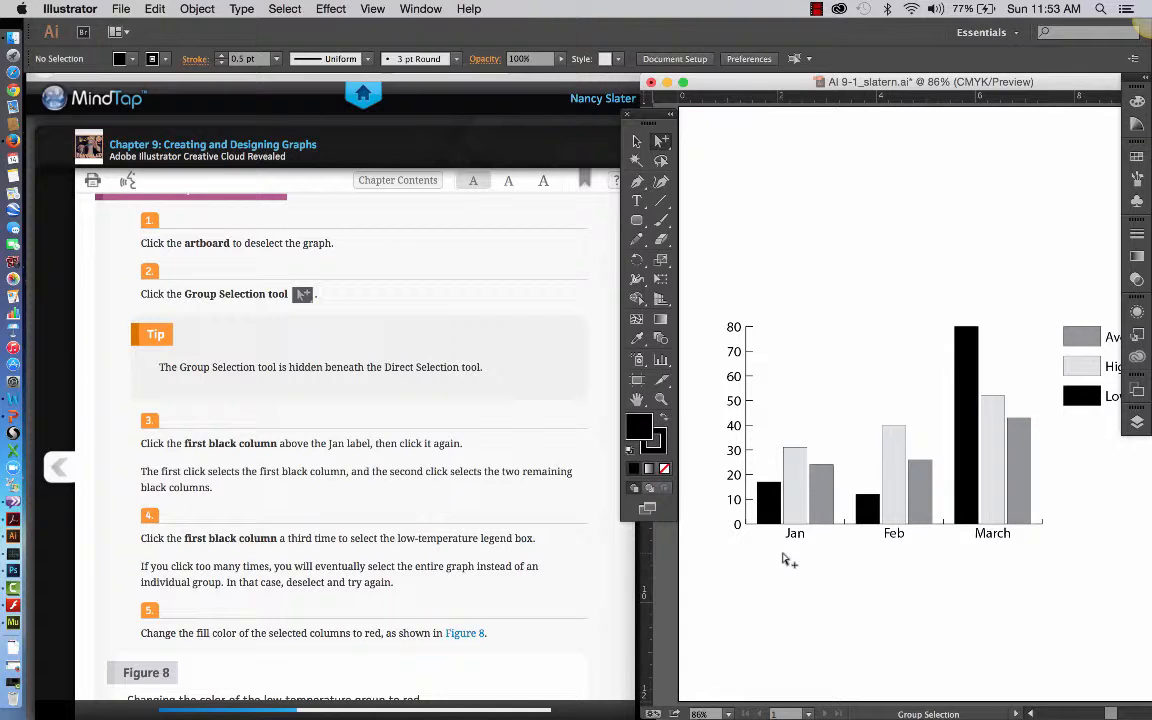
pyautogui.click(768, 515)
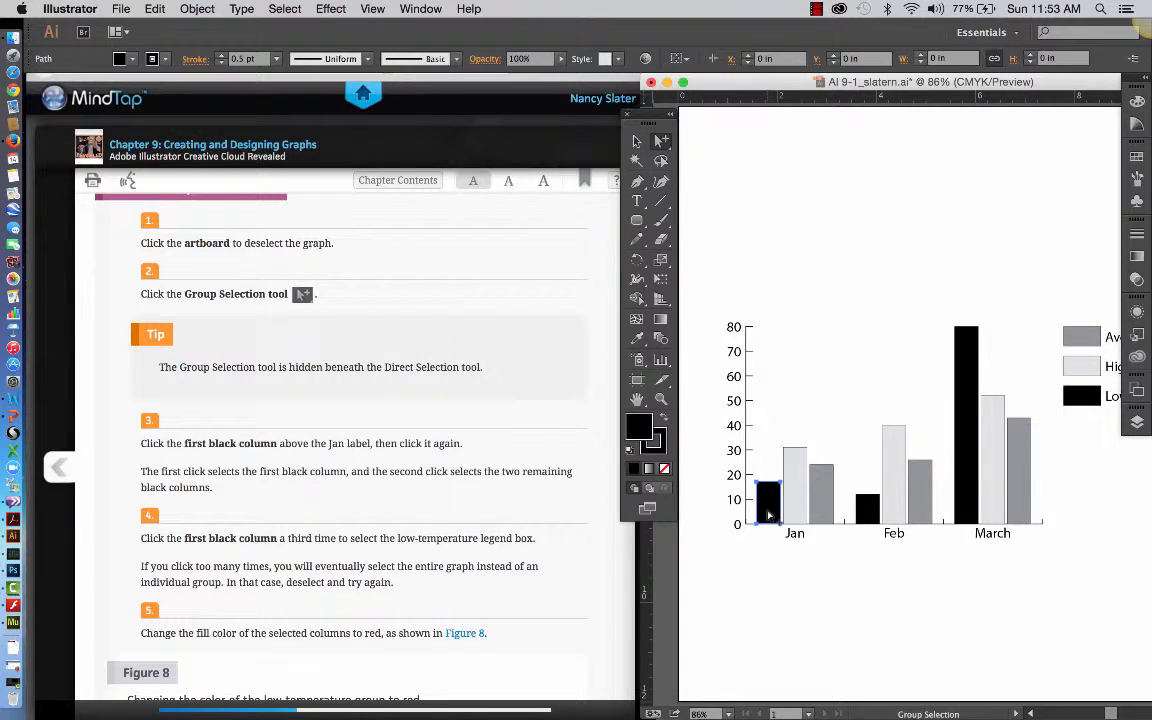
pyautogui.click(768, 515)
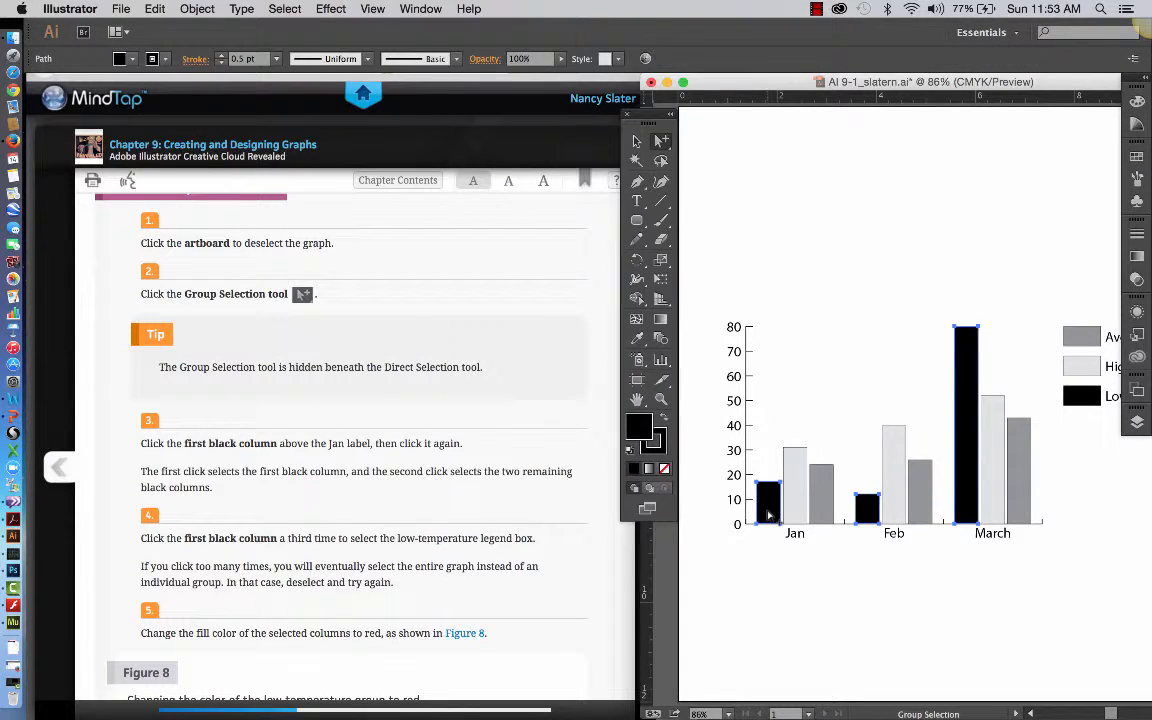
pyautogui.click(768, 515)
pyautogui.scroll(-3, 563, 600)
pyautogui.scroll(-1, 563, 601)
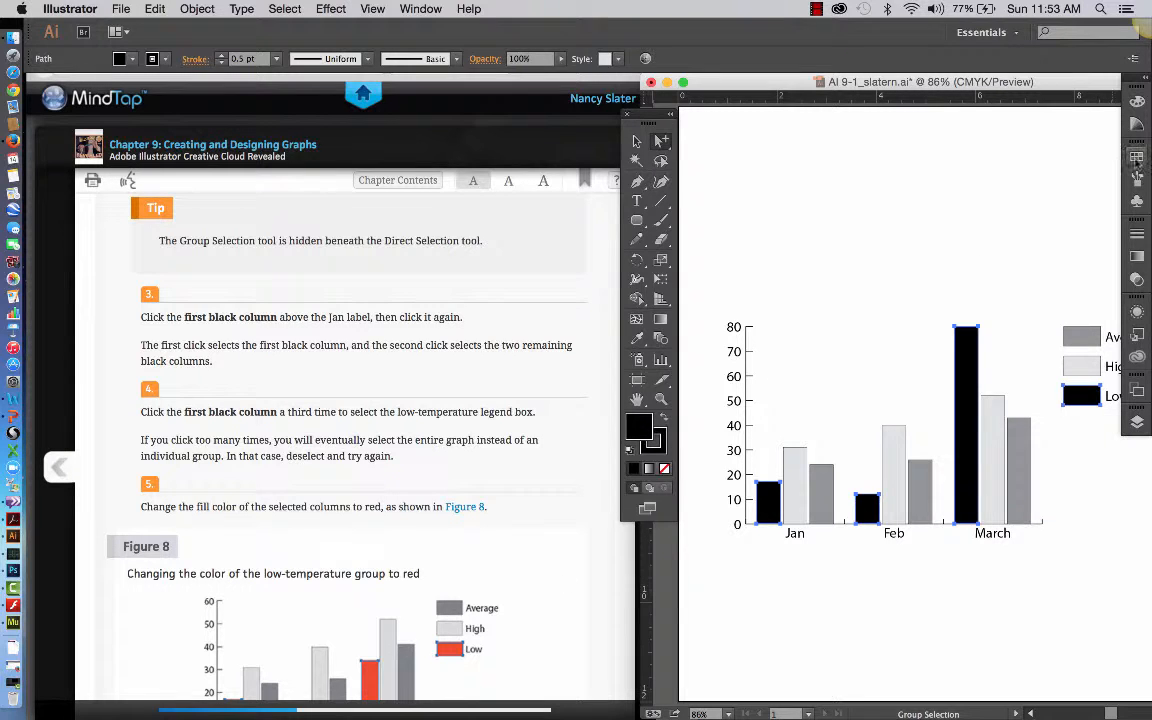
pyautogui.click(1136, 158)
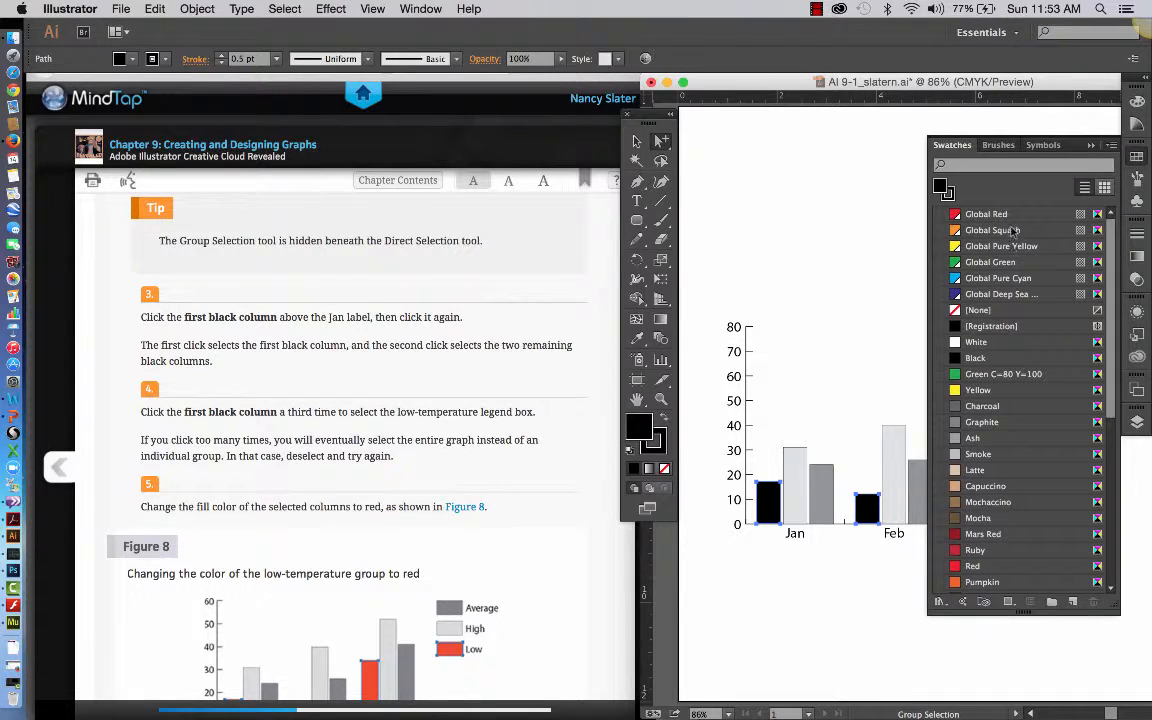
pyautogui.click(972, 566)
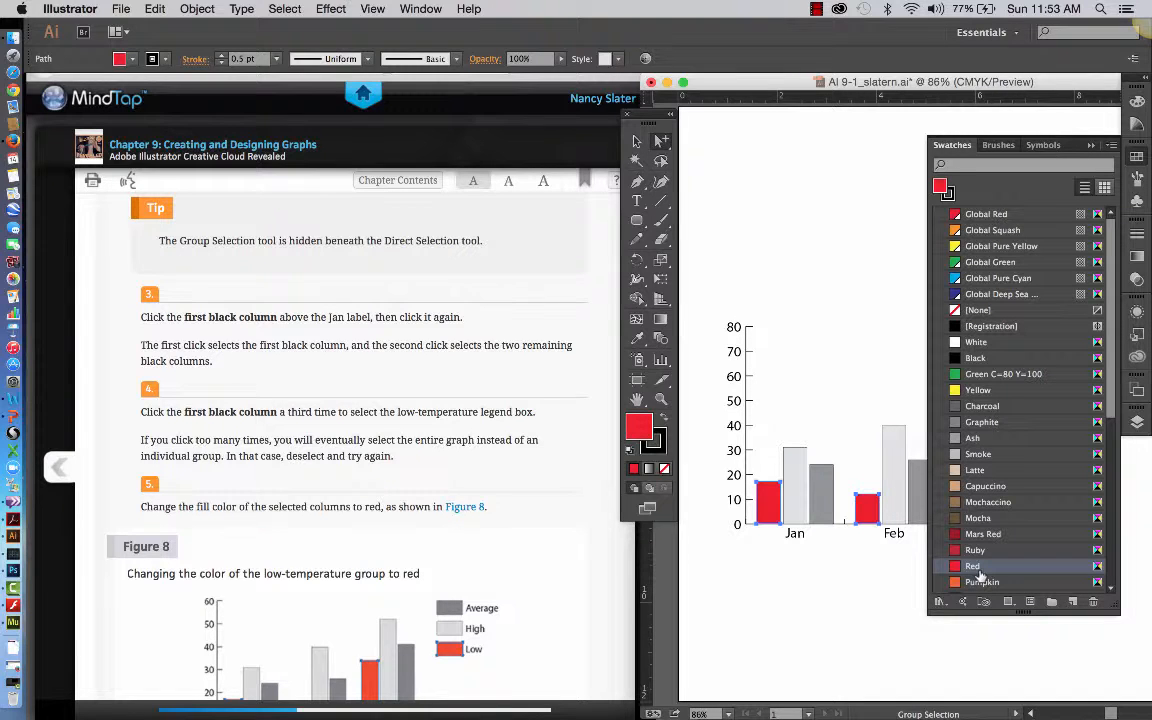
pyautogui.click(870, 570)
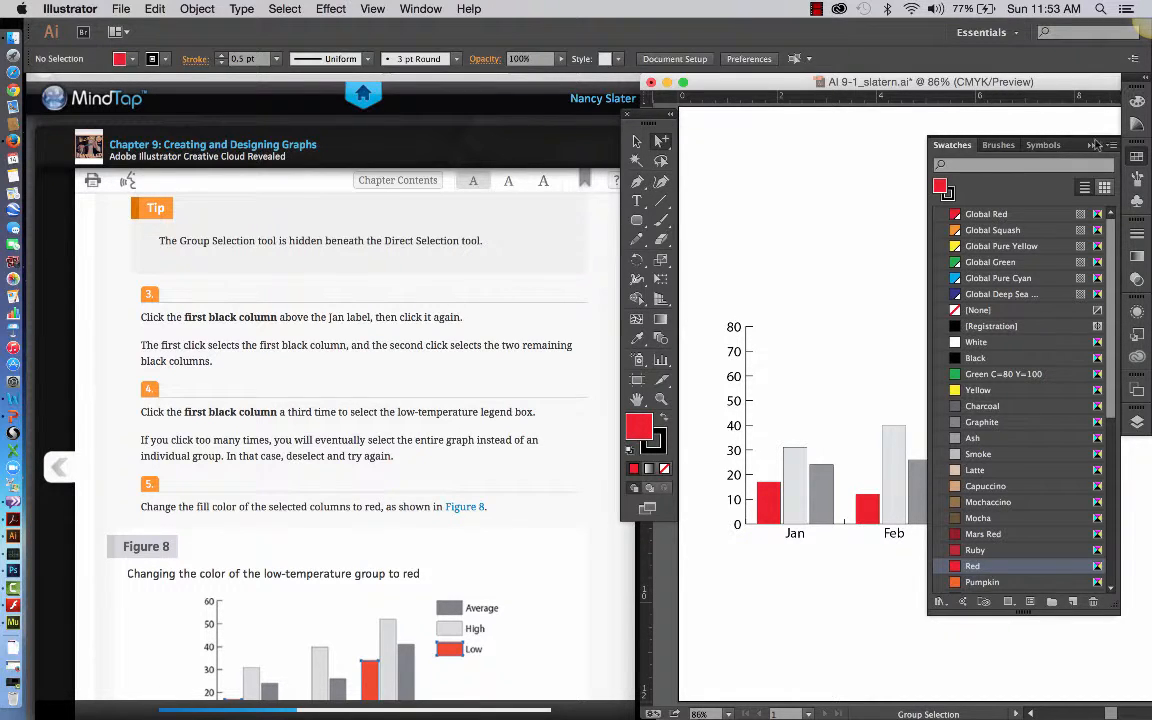
pyautogui.click(1090, 146)
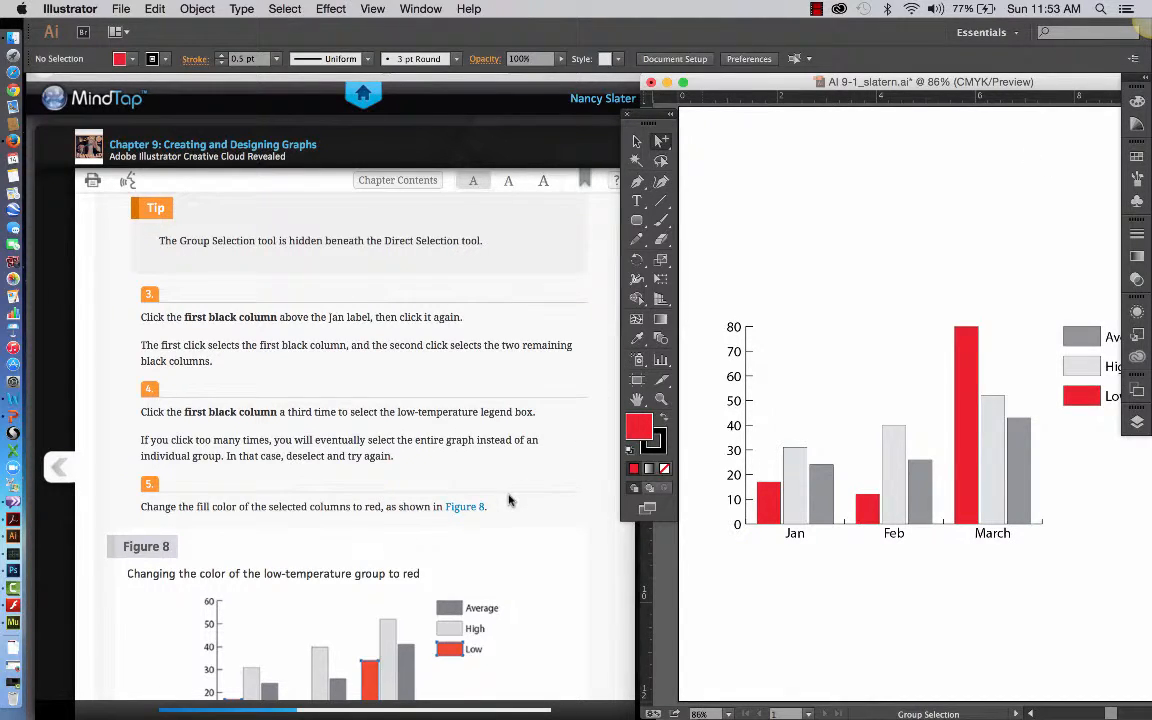
# Fill the three light gray high-temperature columns and the High legend box with the Yellow swatch, and deselect them.
pyautogui.scroll(-10, 509, 500)
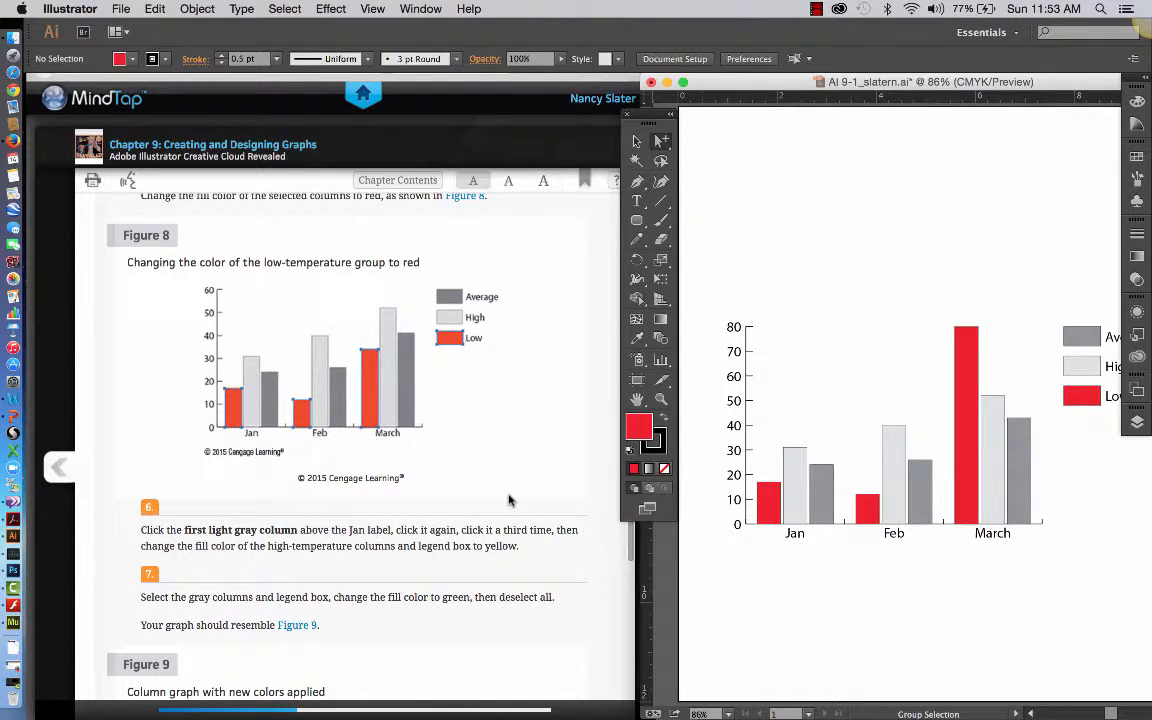
pyautogui.click(797, 521)
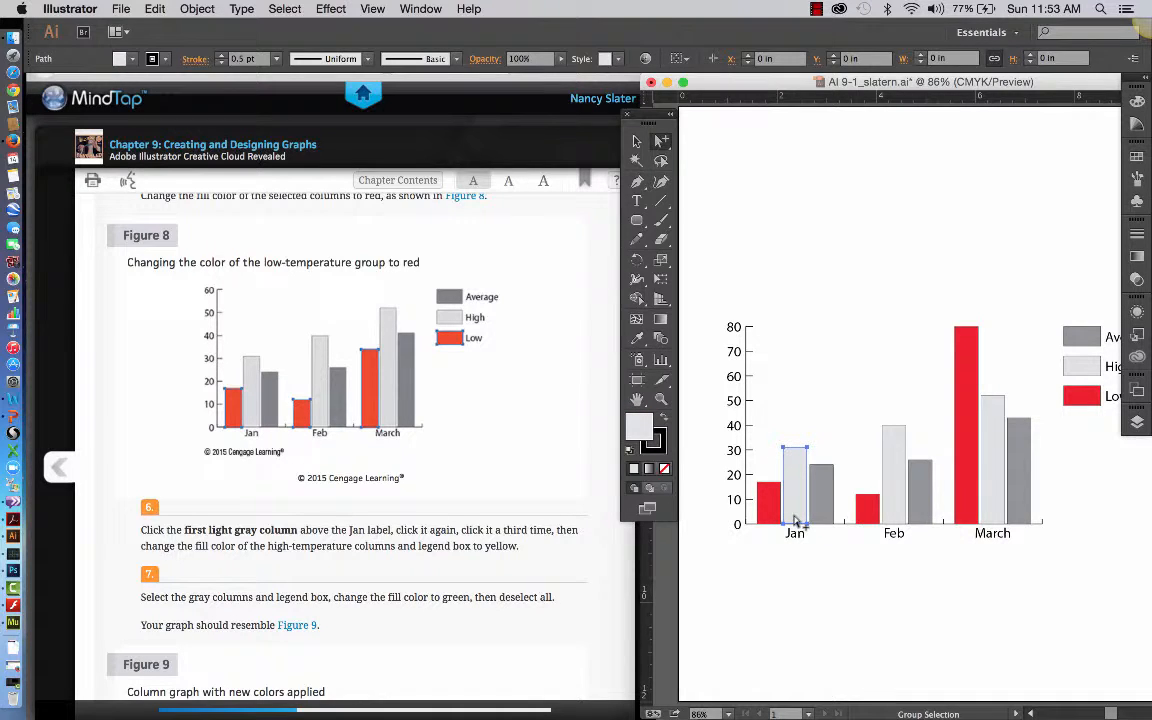
pyautogui.click(797, 521)
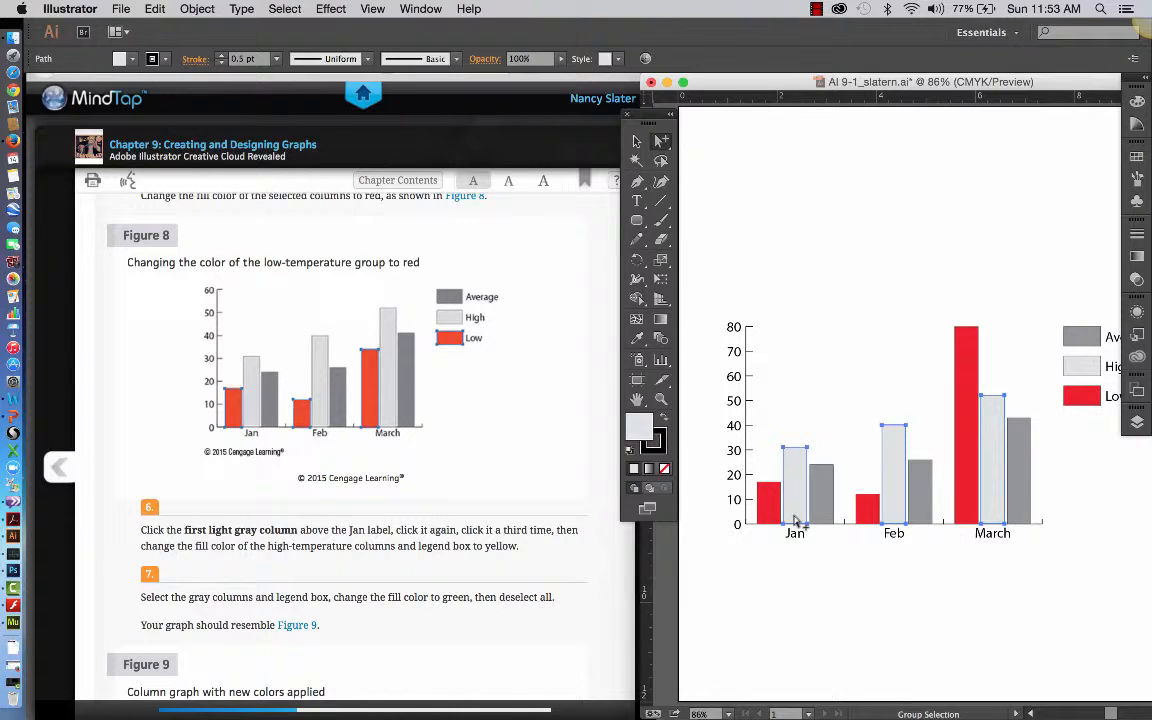
pyautogui.click(797, 521)
pyautogui.scroll(-2, 519, 579)
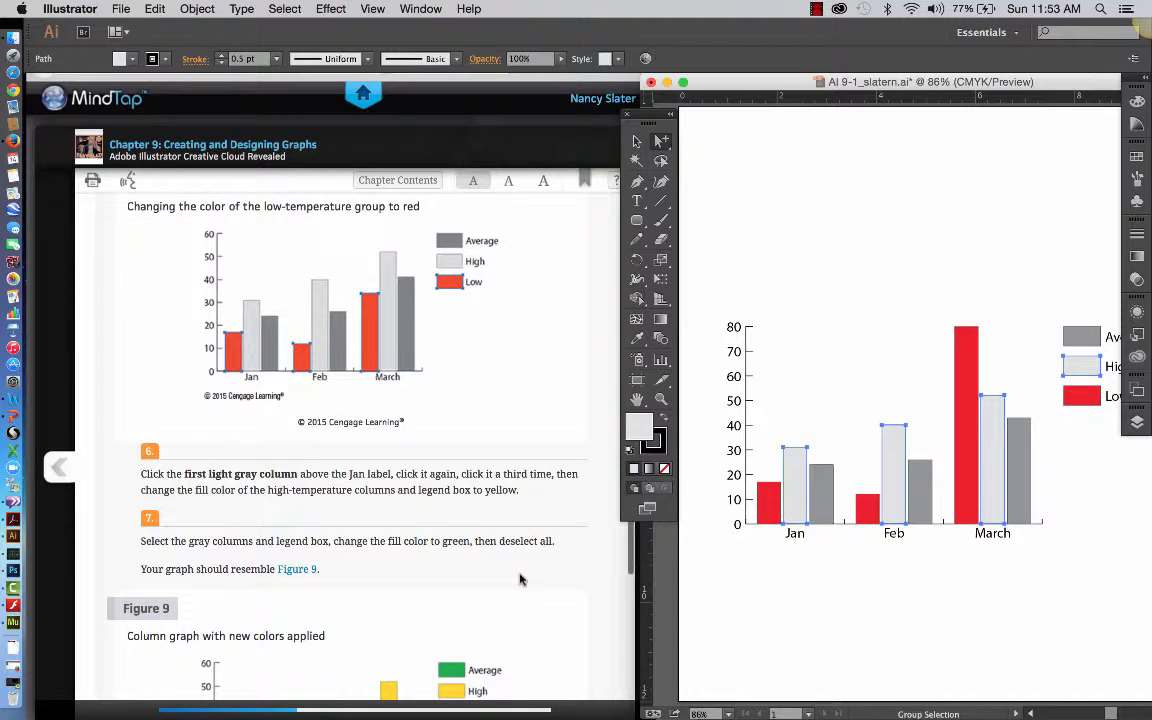
pyautogui.scroll(-3, 519, 579)
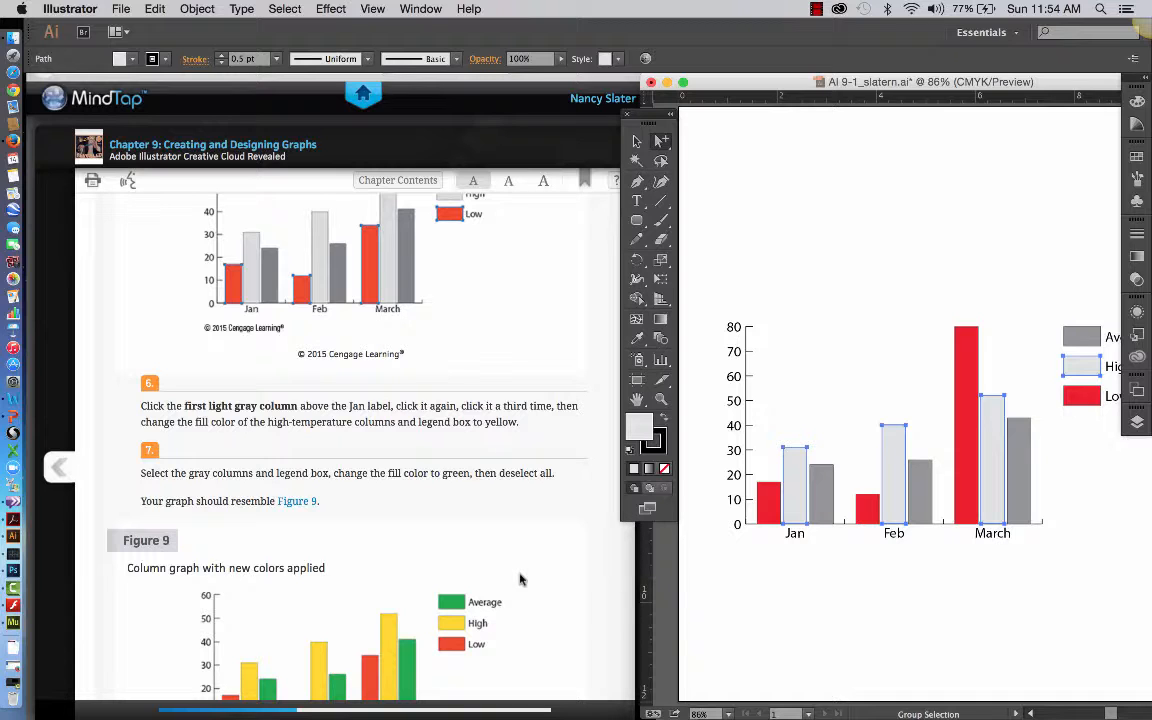
pyautogui.click(1136, 160)
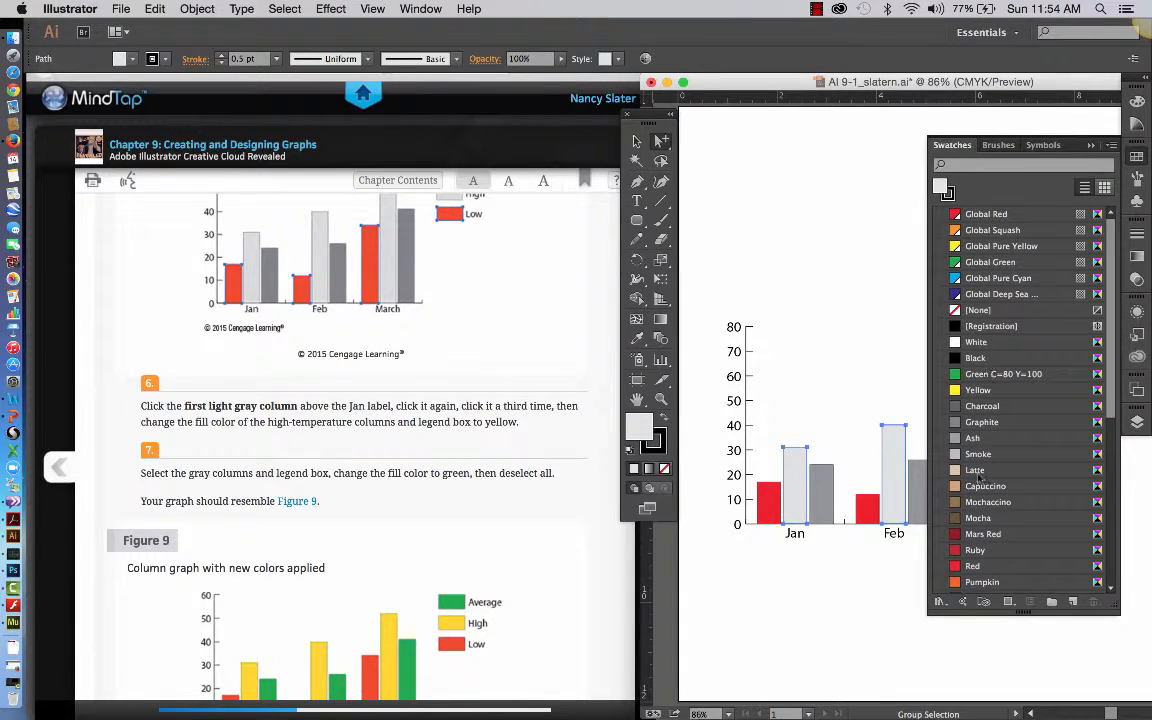
pyautogui.click(978, 390)
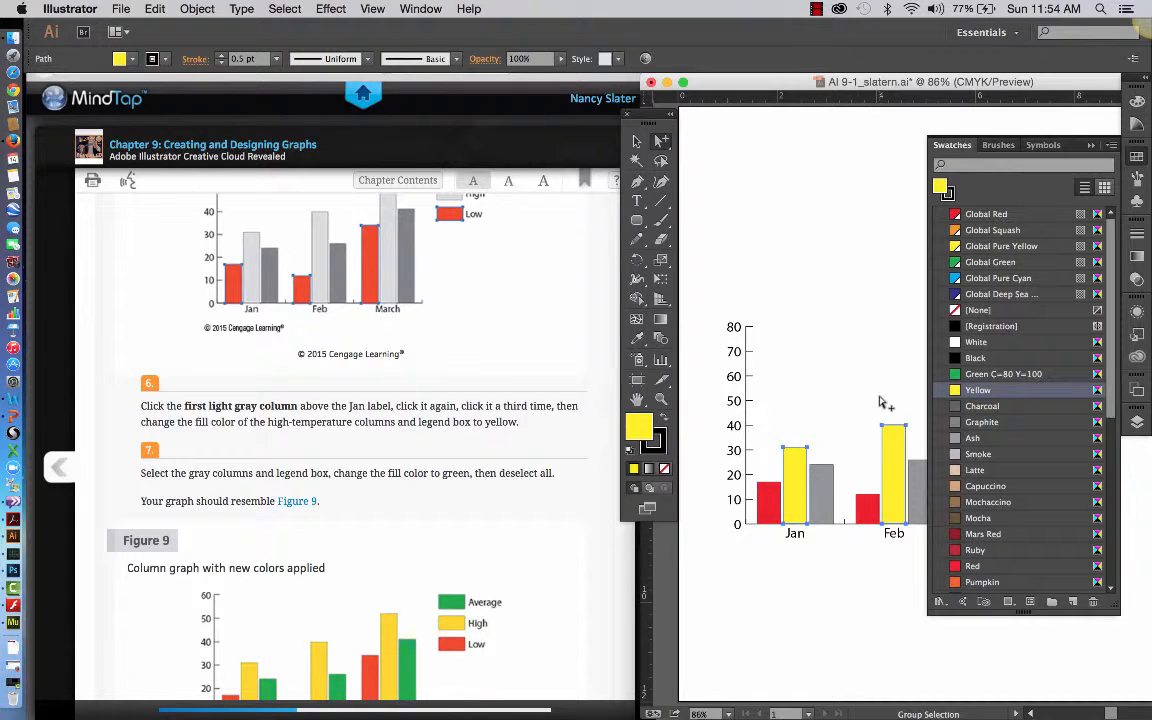
pyautogui.click(880, 402)
pyautogui.click(1091, 145)
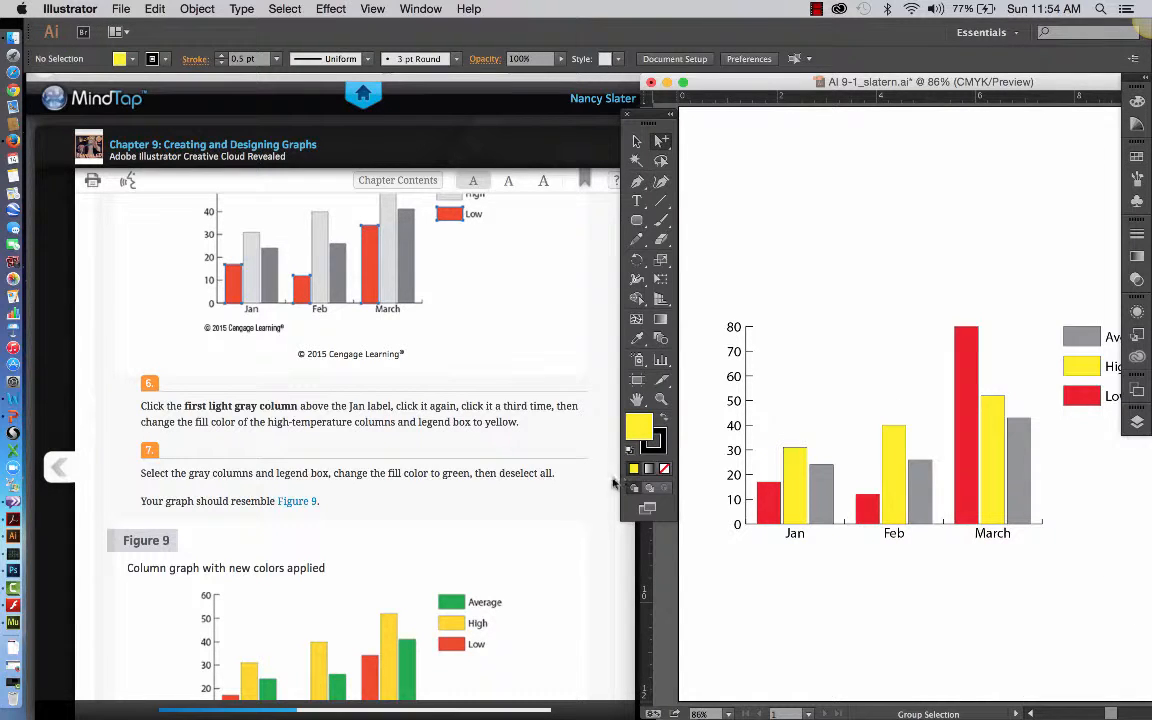
# Fill the three gray average-temperature columns and the Average legend box with the Green C=80 Y=100 swatch, and deselect them.
pyautogui.scroll(-3, 540, 553)
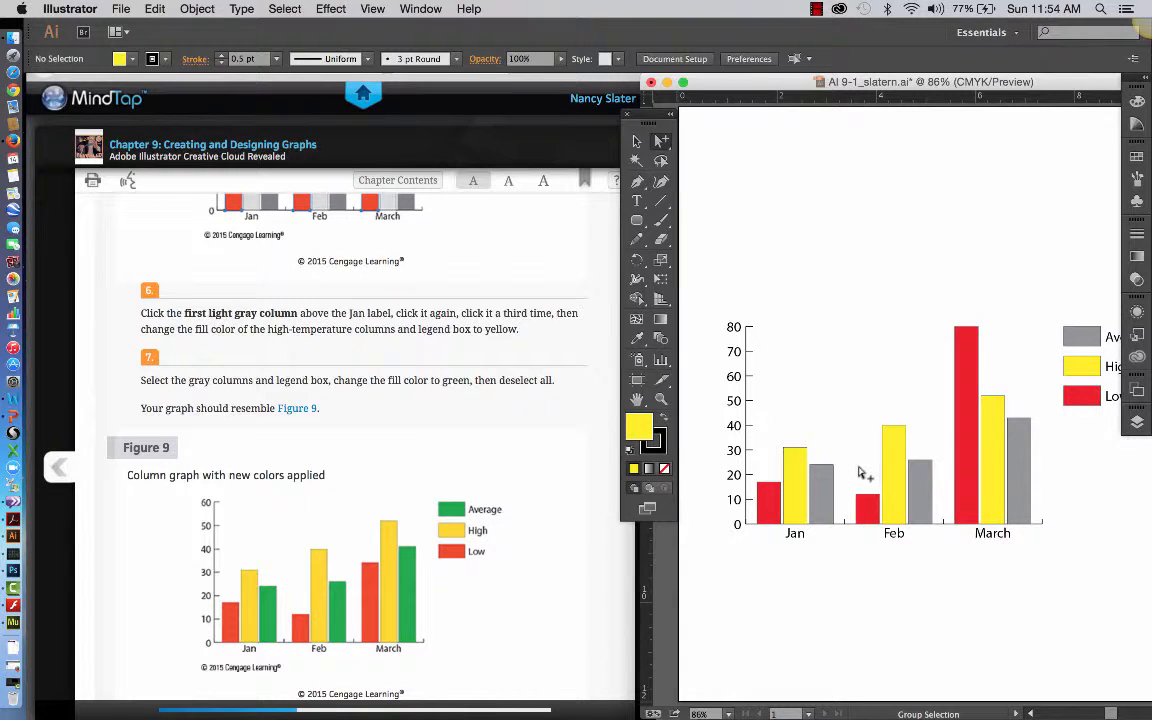
pyautogui.click(825, 497)
pyautogui.click(825, 497)
pyautogui.click(825, 497)
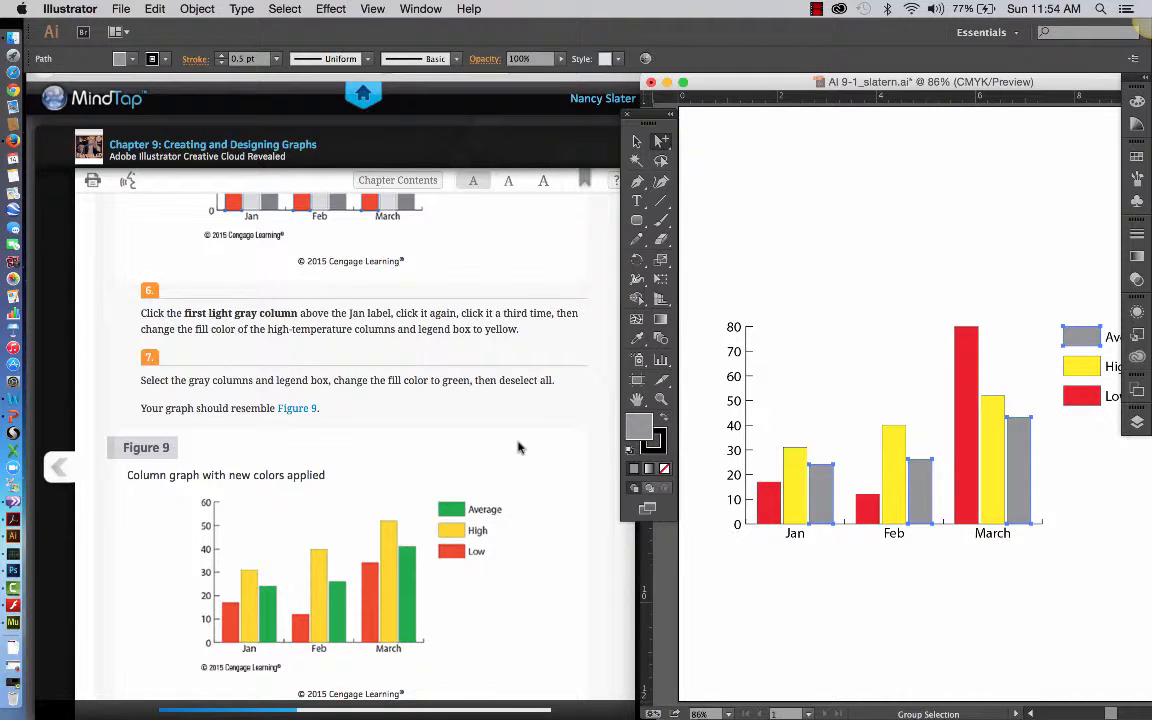
pyautogui.click(1138, 157)
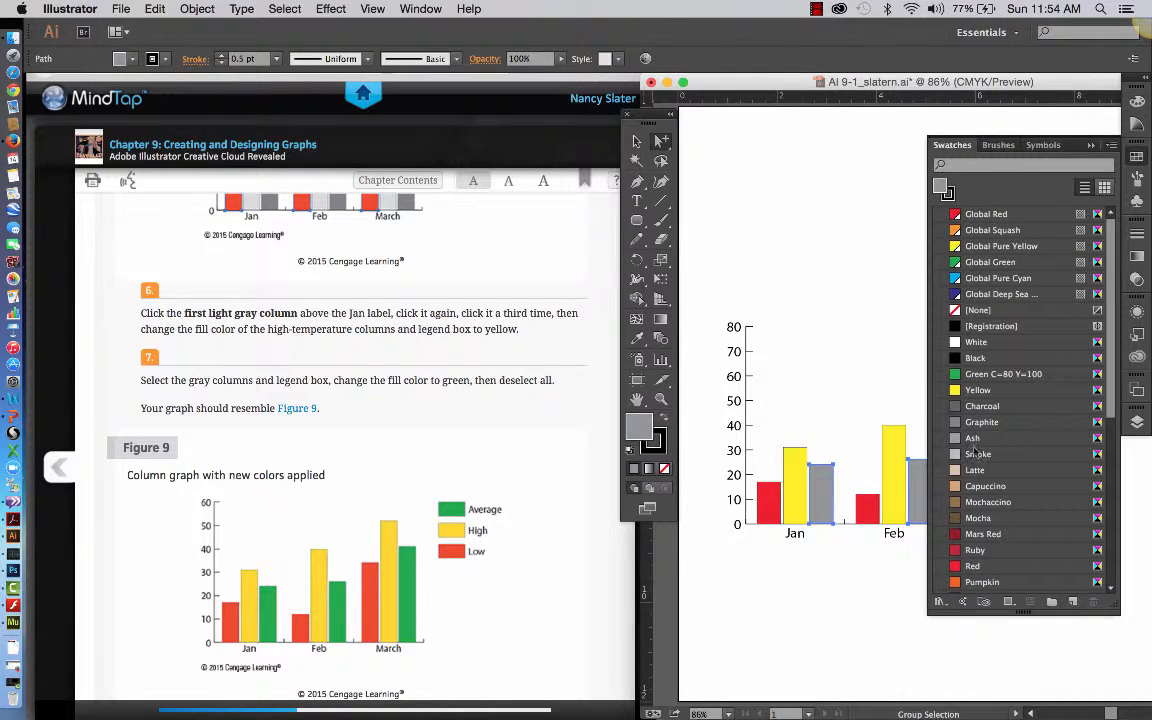
pyautogui.click(990, 374)
pyautogui.click(875, 372)
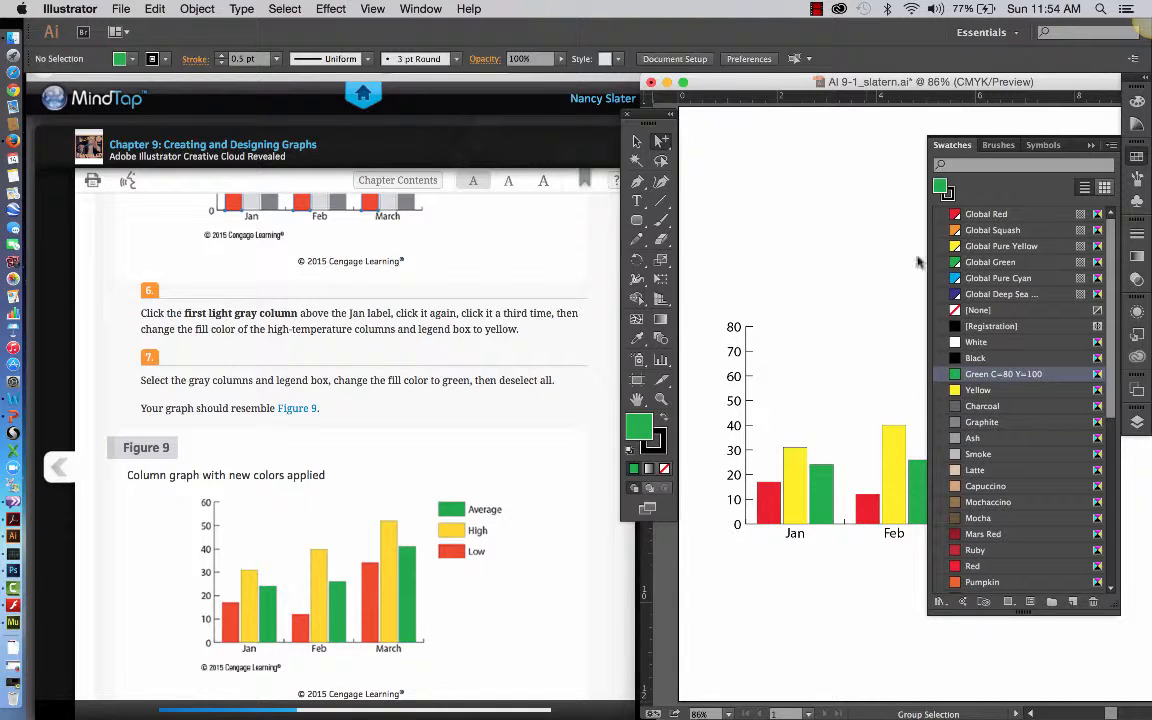
# Group-select the Jan, Feb and March labels, fill them with the Global Deep Sea swatch, and deselect them.
pyautogui.click(1091, 146)
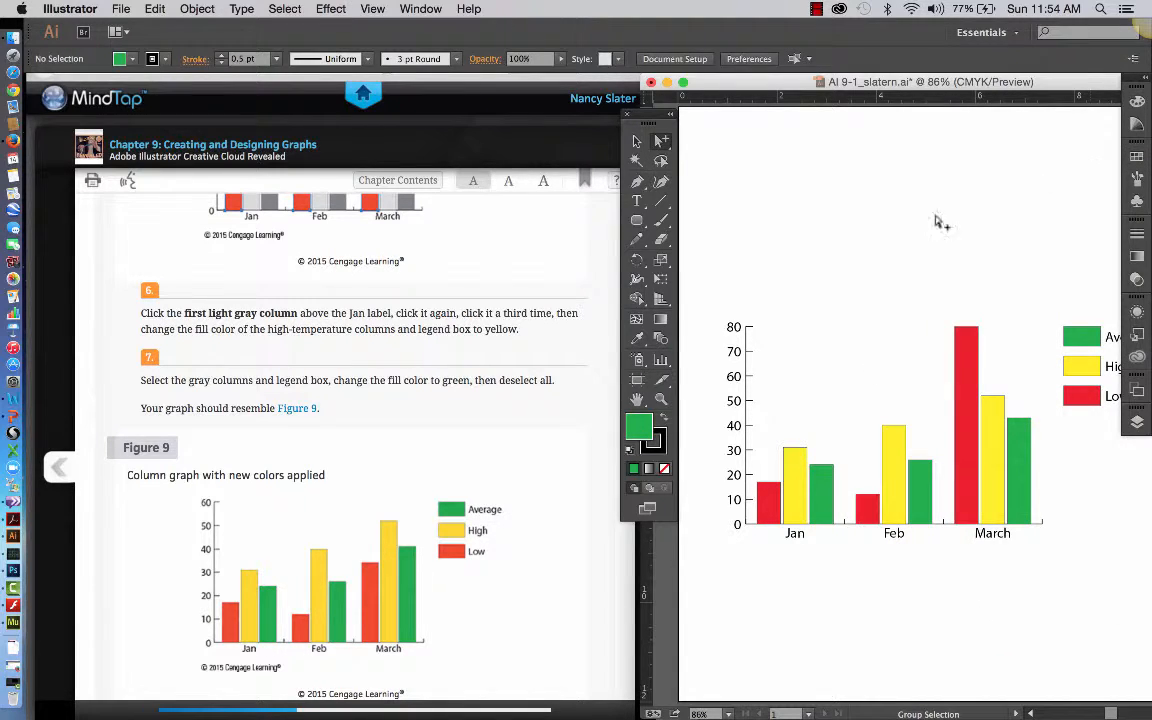
pyautogui.scroll(-1, 477, 545)
pyautogui.scroll(-5, 477, 545)
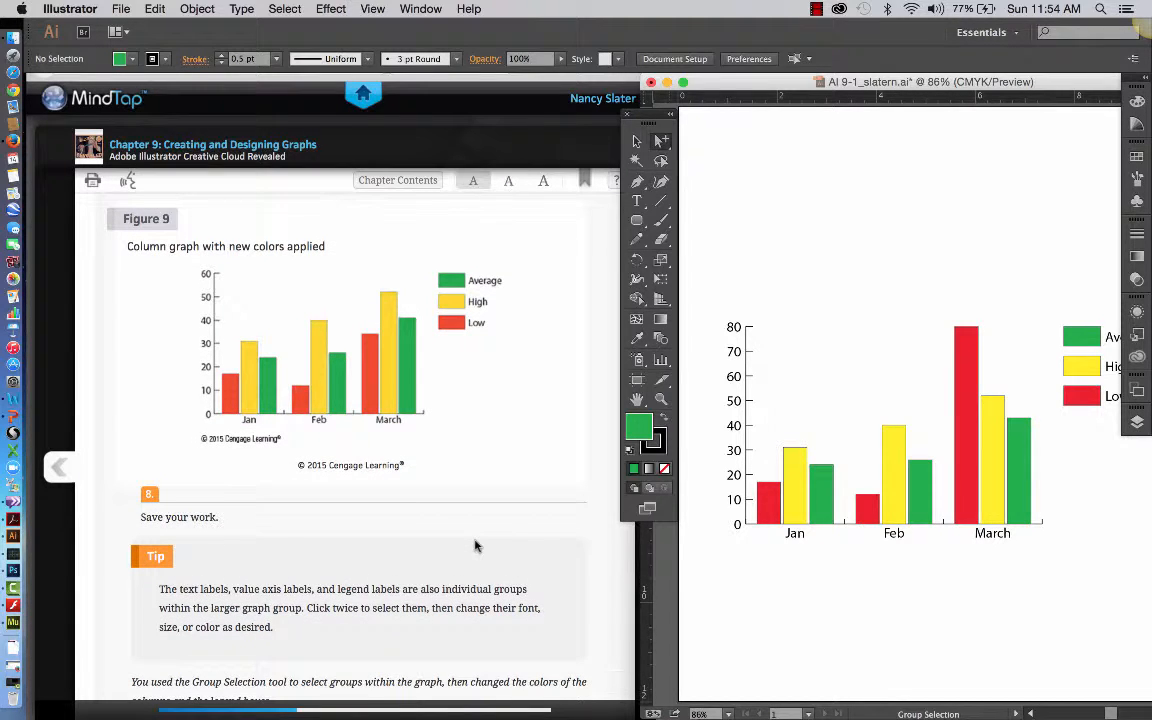
pyautogui.scroll(-2, 477, 545)
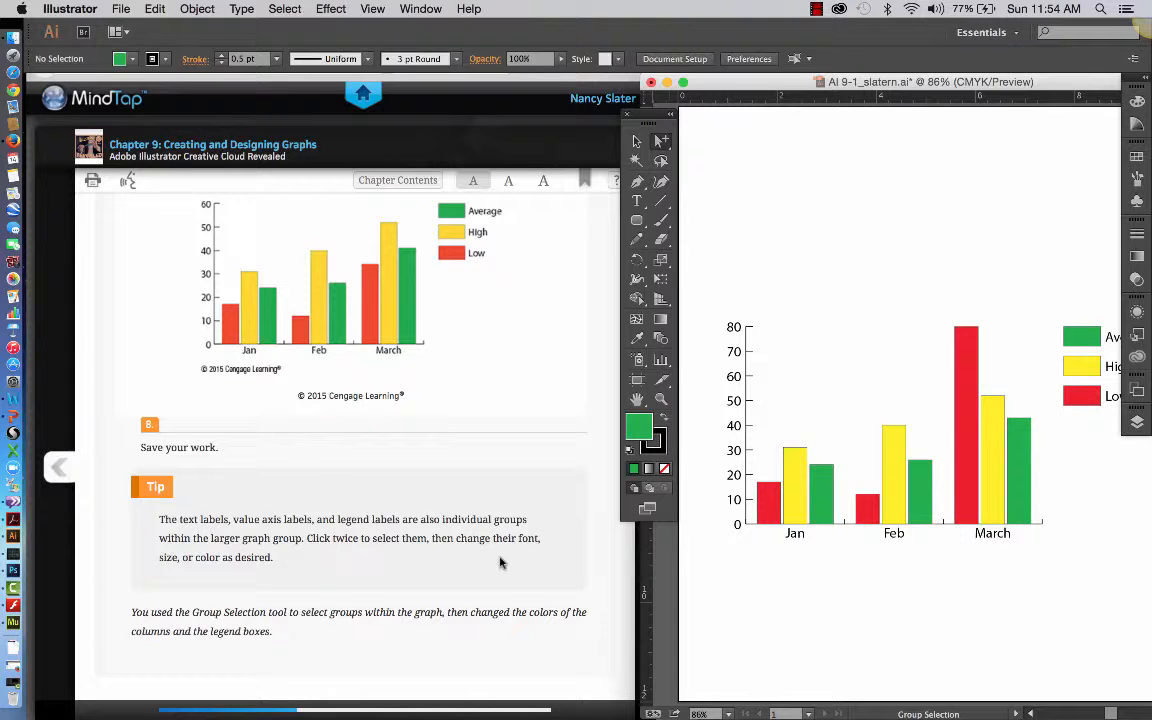
pyautogui.click(789, 535)
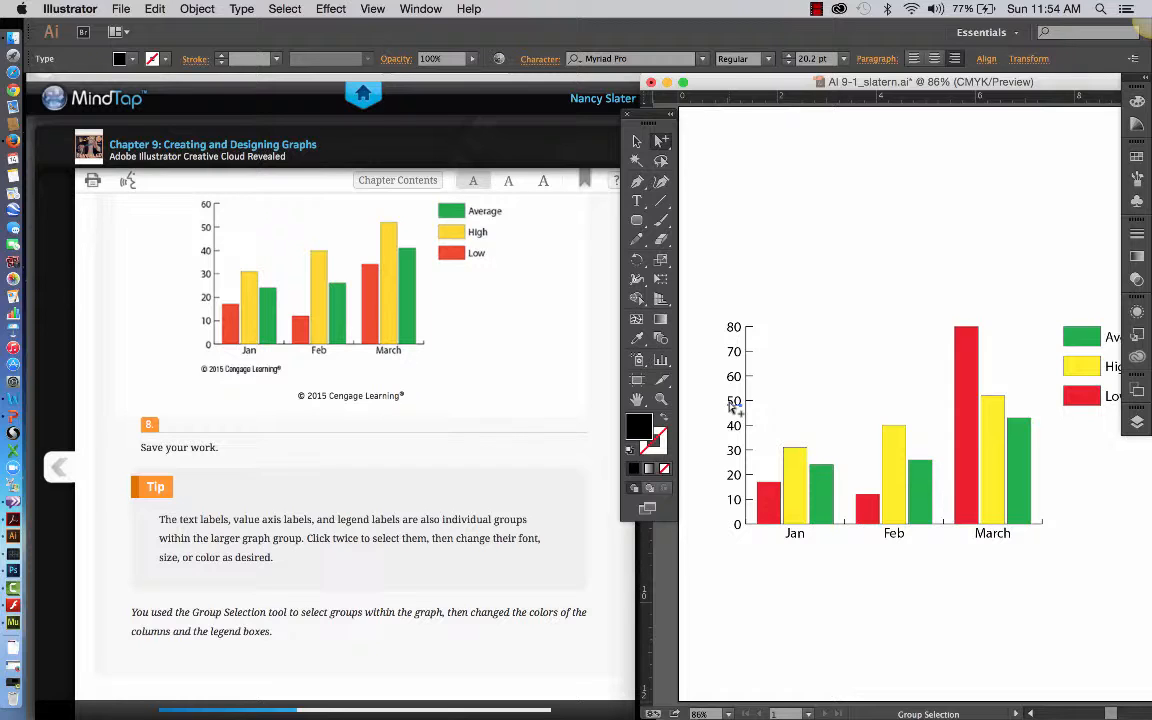
pyautogui.click(797, 541)
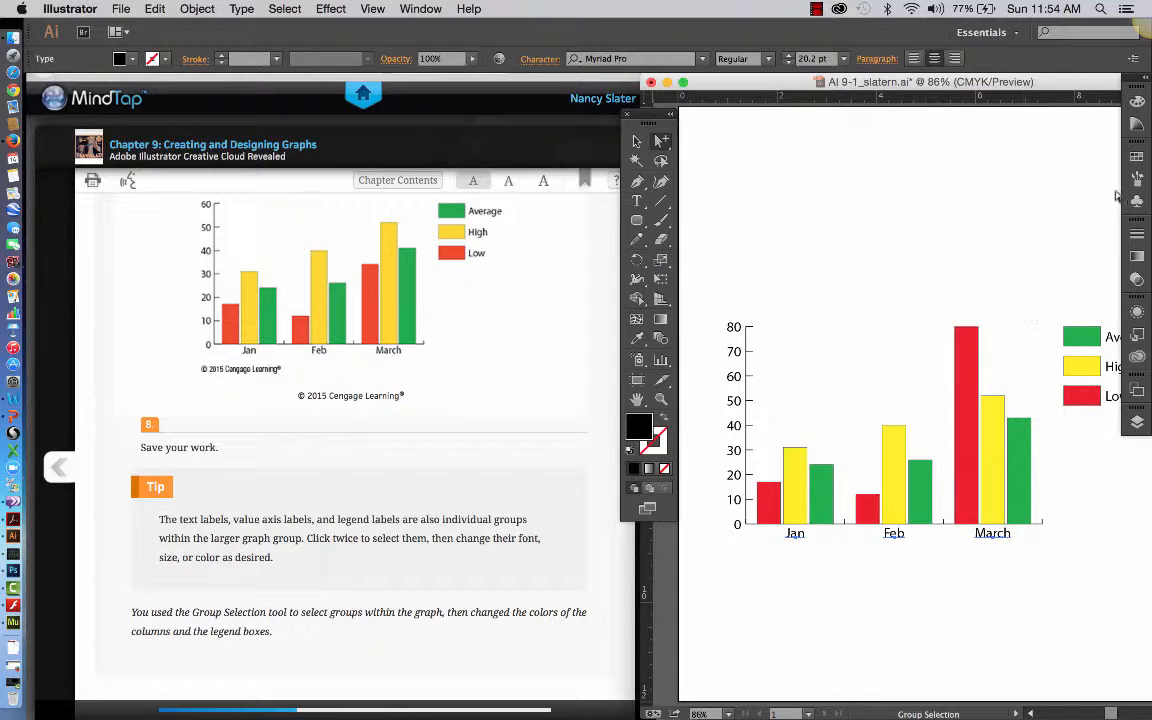
pyautogui.click(1134, 157)
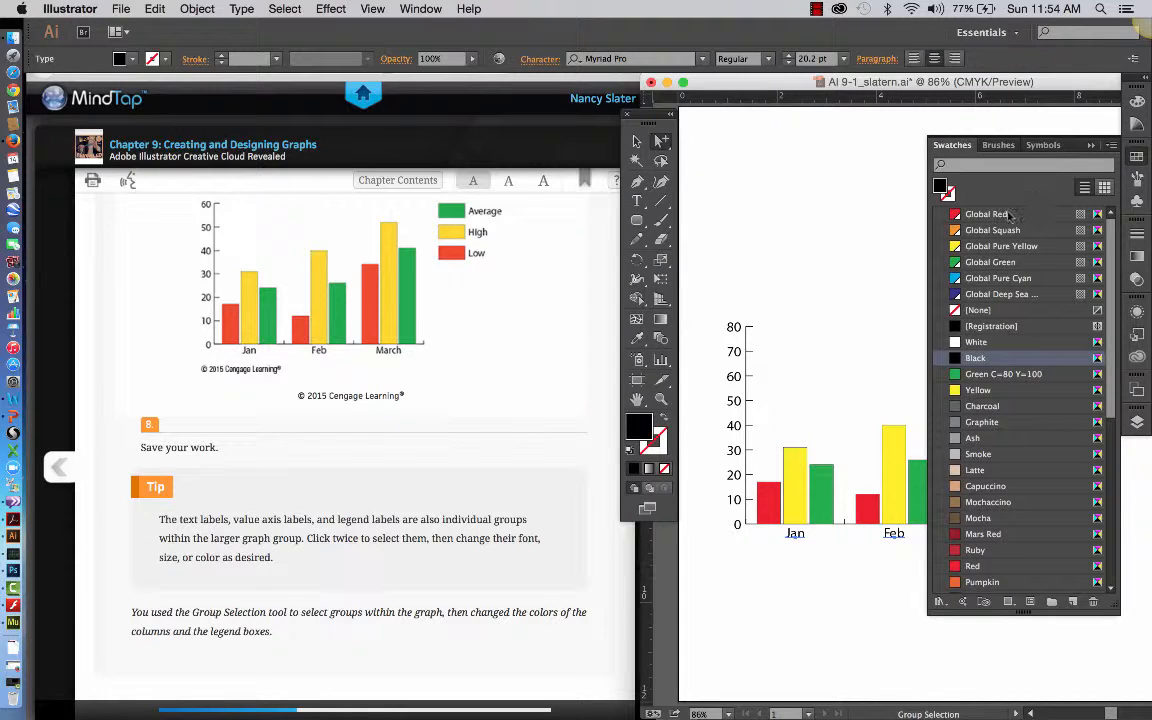
pyautogui.click(990, 294)
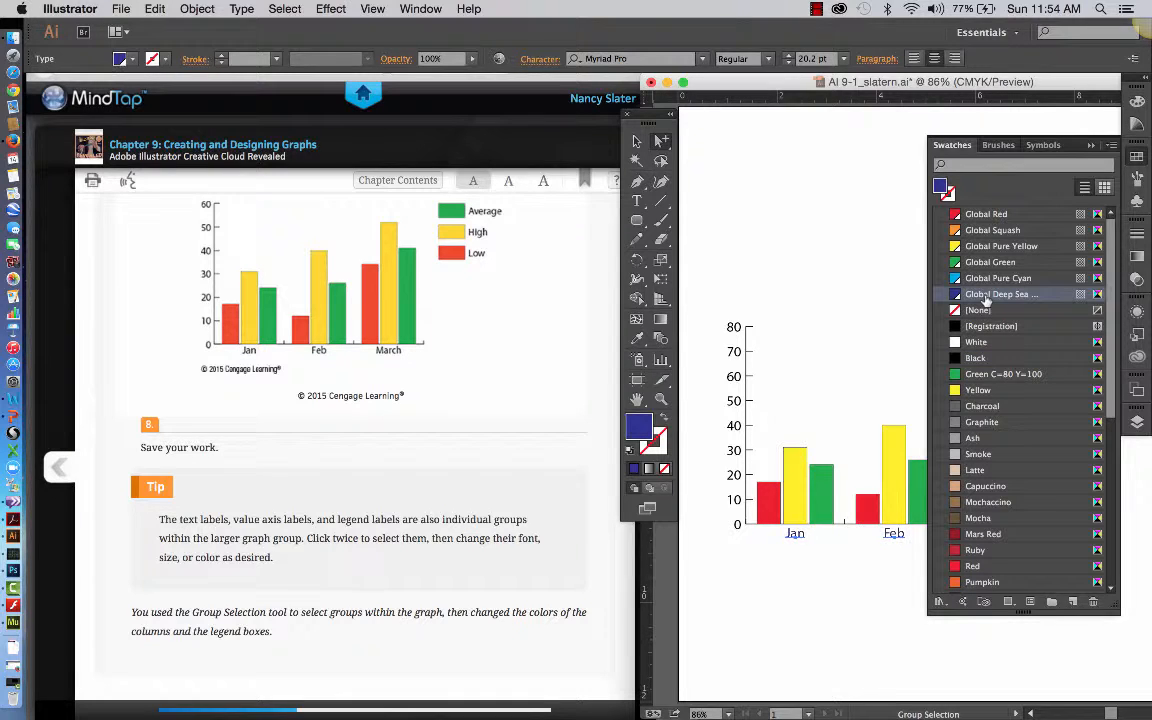
pyautogui.click(825, 558)
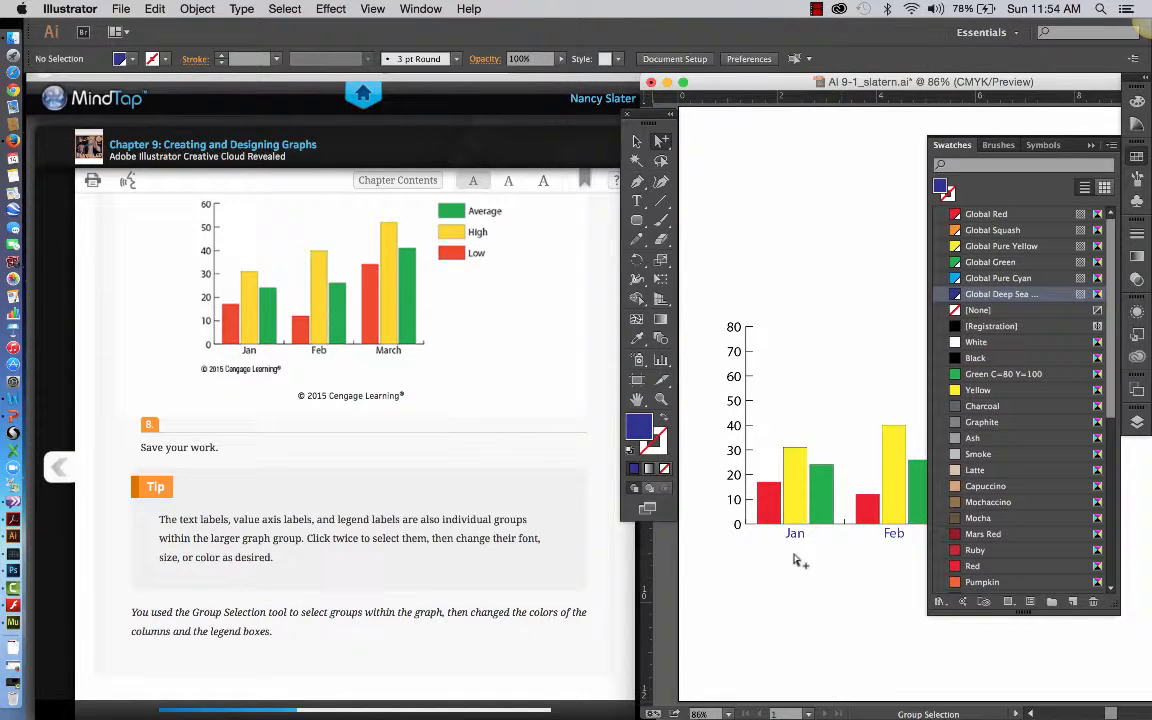
# Group-select the value axis numbers from 0 to 80, fill them with the Global Deep Sea swatch, and deselect them.
pyautogui.click(741, 501)
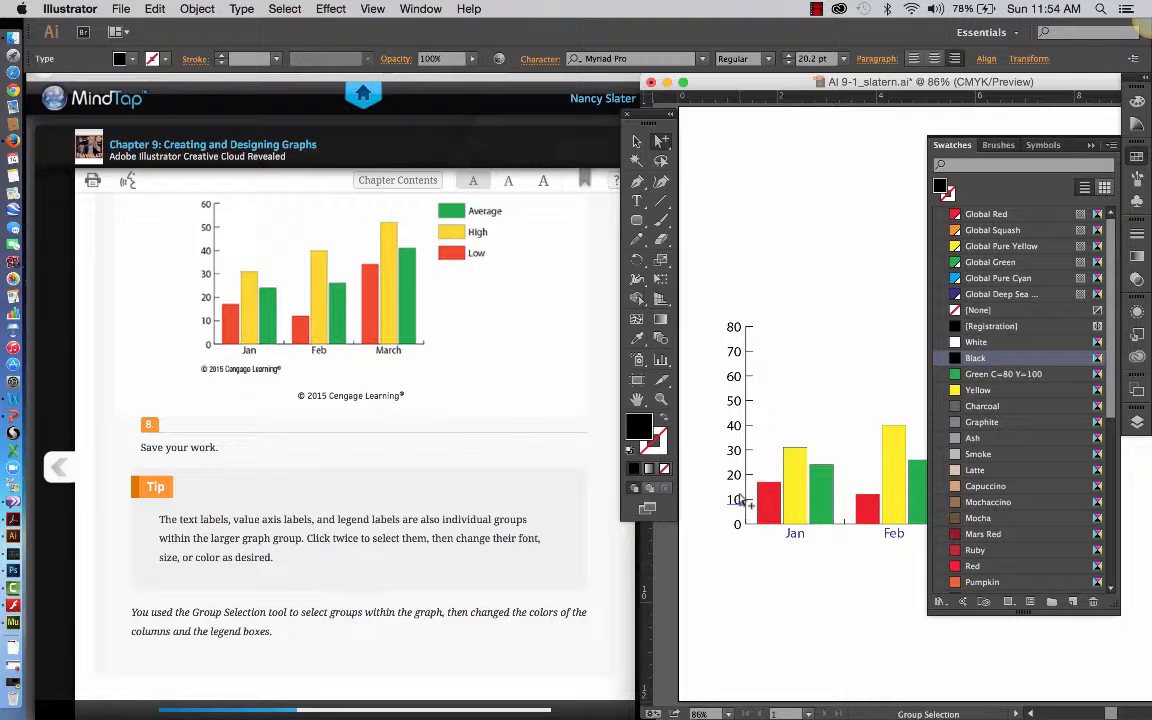
pyautogui.click(741, 501)
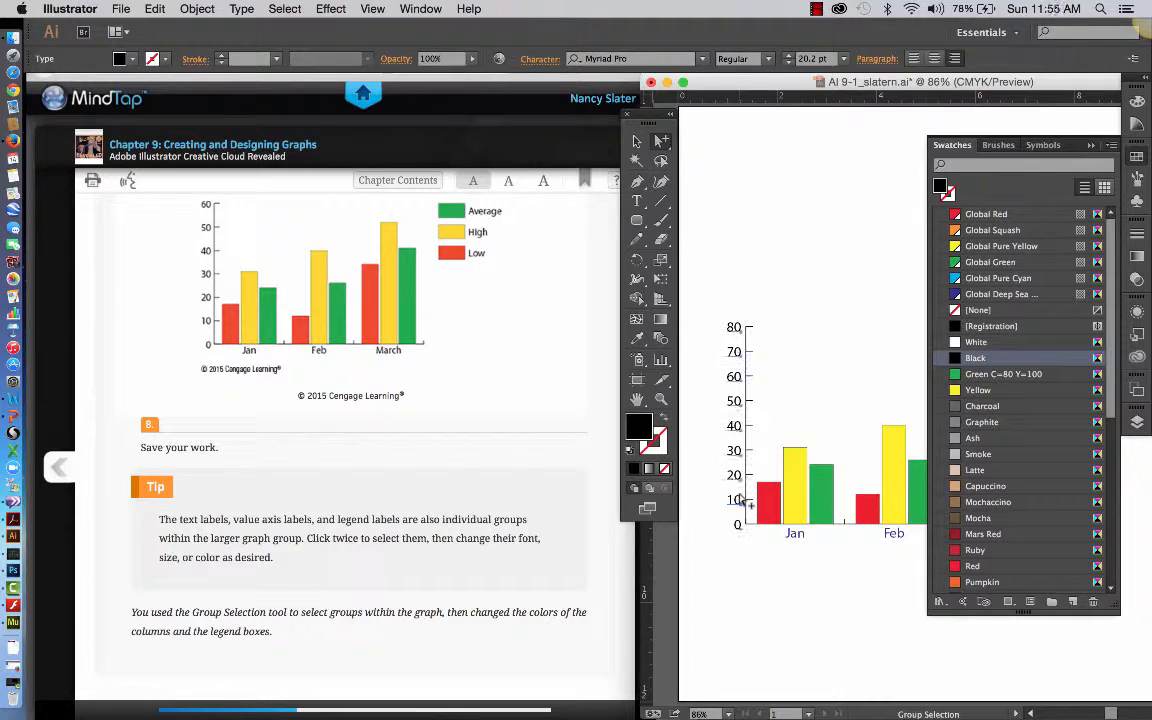
pyautogui.click(988, 294)
pyautogui.click(818, 271)
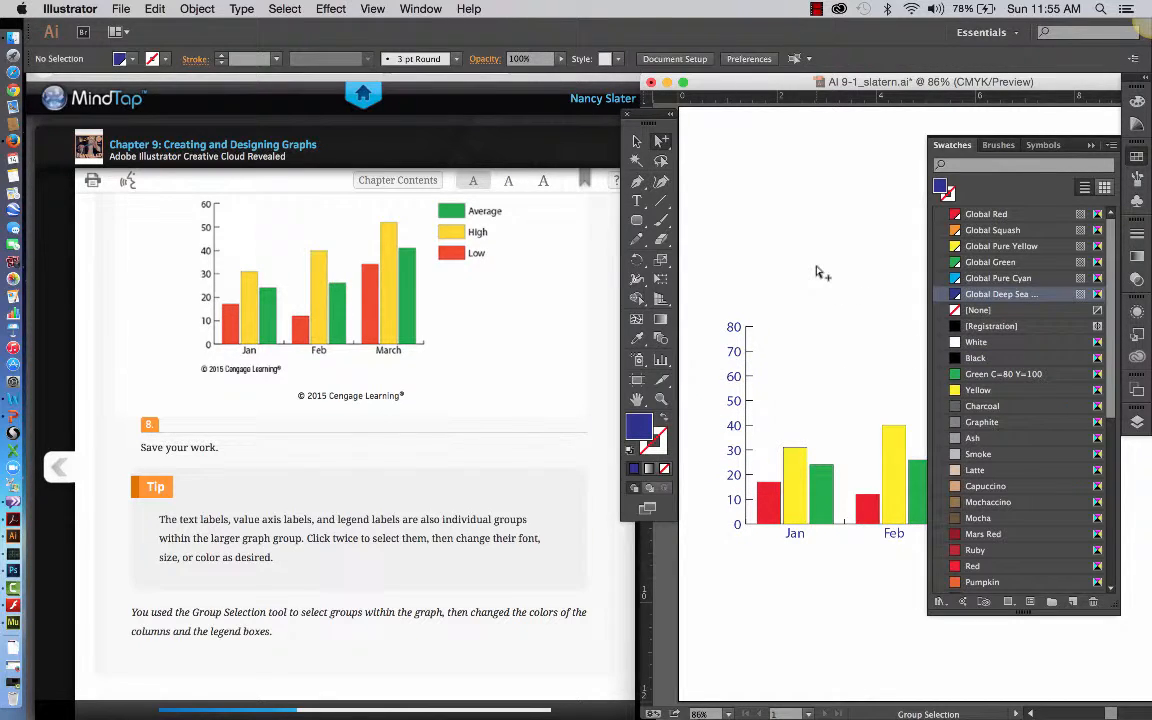
# Fill the value axis line and its tick marks with the Global Deep Sea swatch, and deselect them.
pyautogui.click(749, 331)
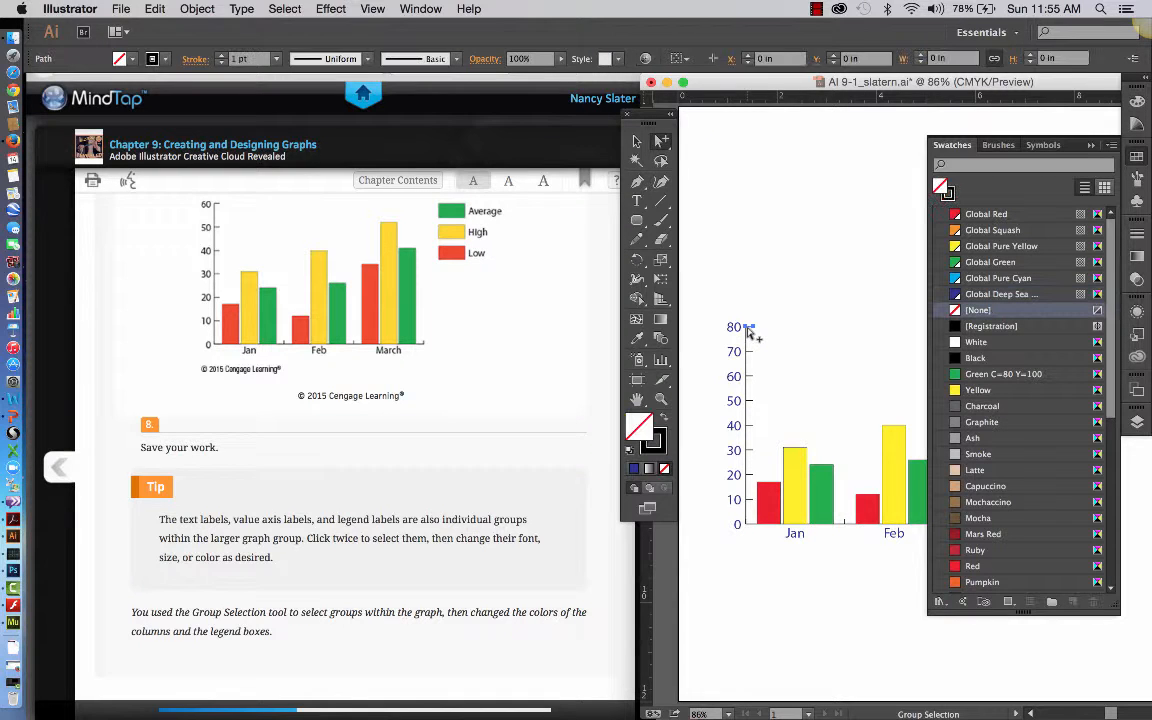
pyautogui.click(749, 331)
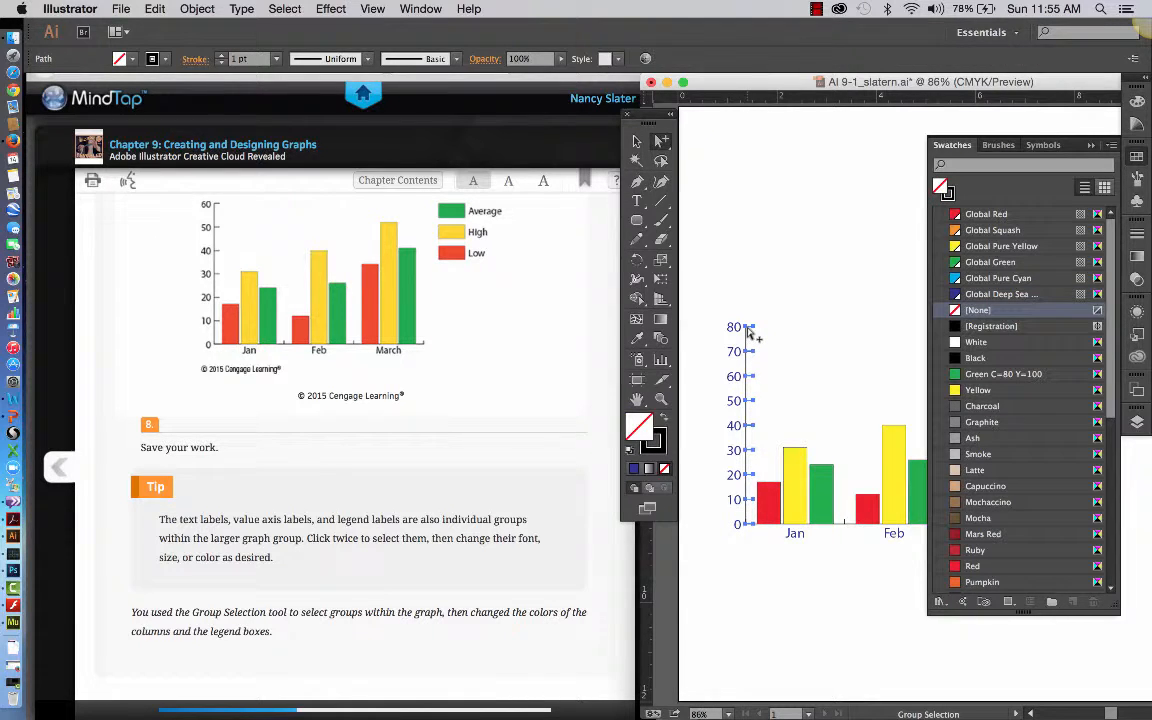
pyautogui.click(988, 294)
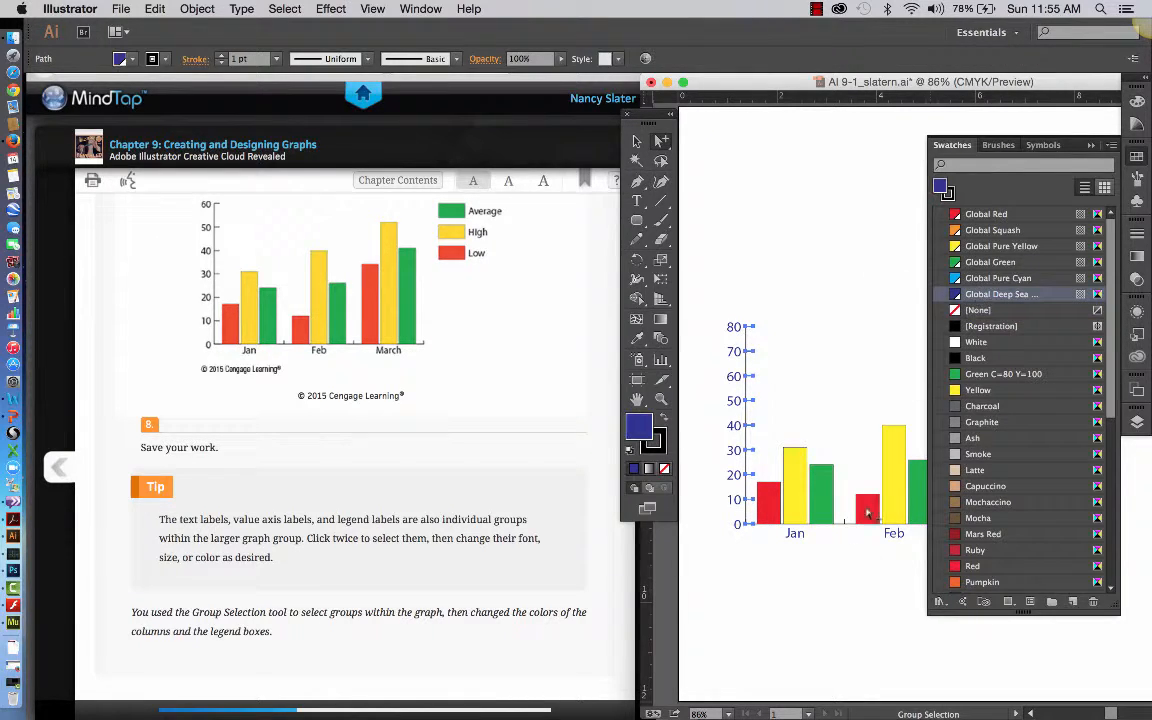
pyautogui.click(841, 545)
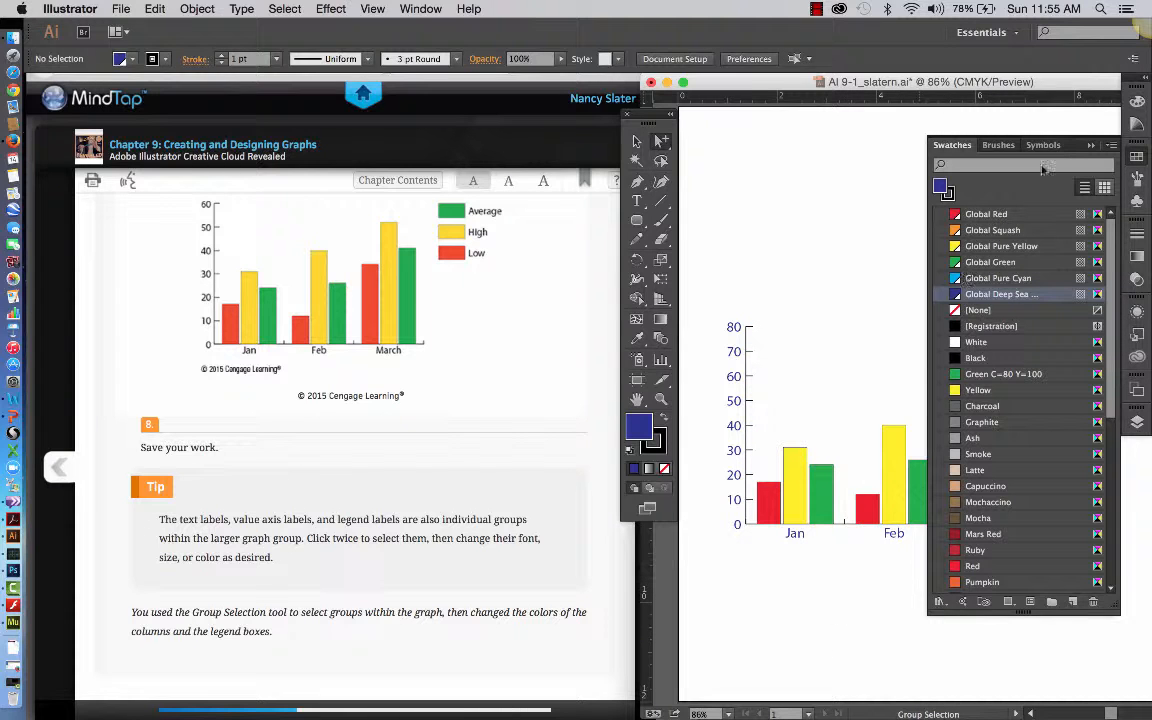
pyautogui.click(1091, 146)
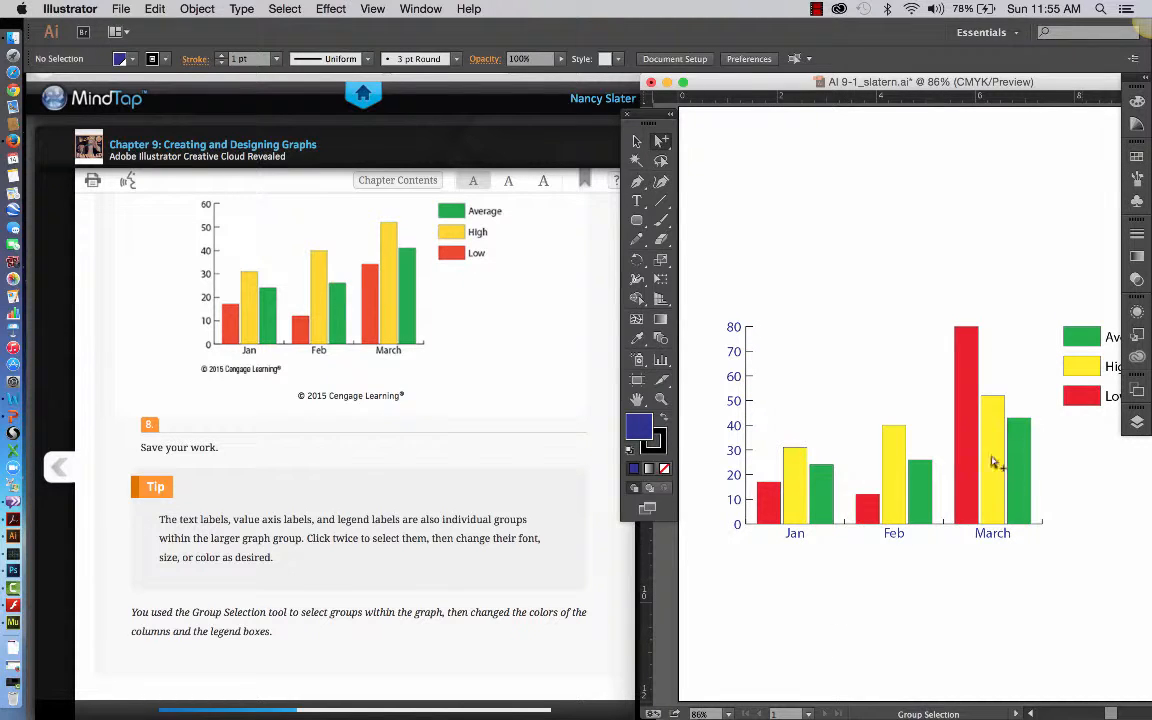
# Fill the category axis tick marks below the columns with the Global Deep Sea swatch, and deselect them.
pyautogui.click(1043, 523)
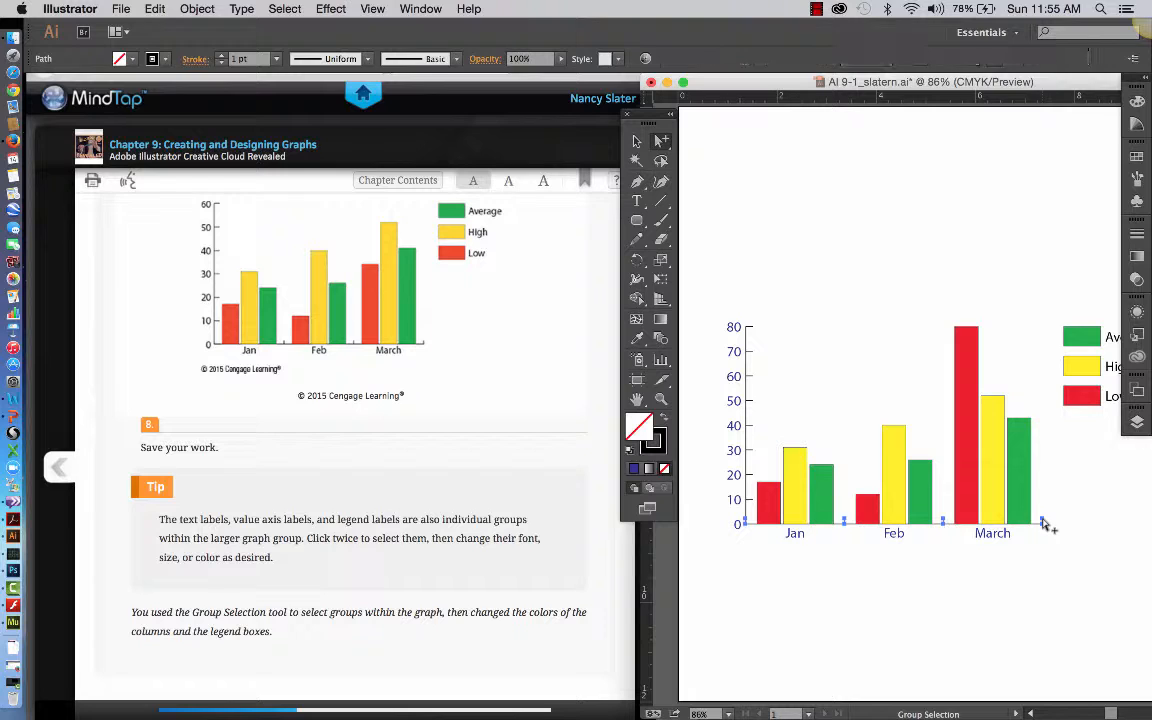
pyautogui.click(1137, 156)
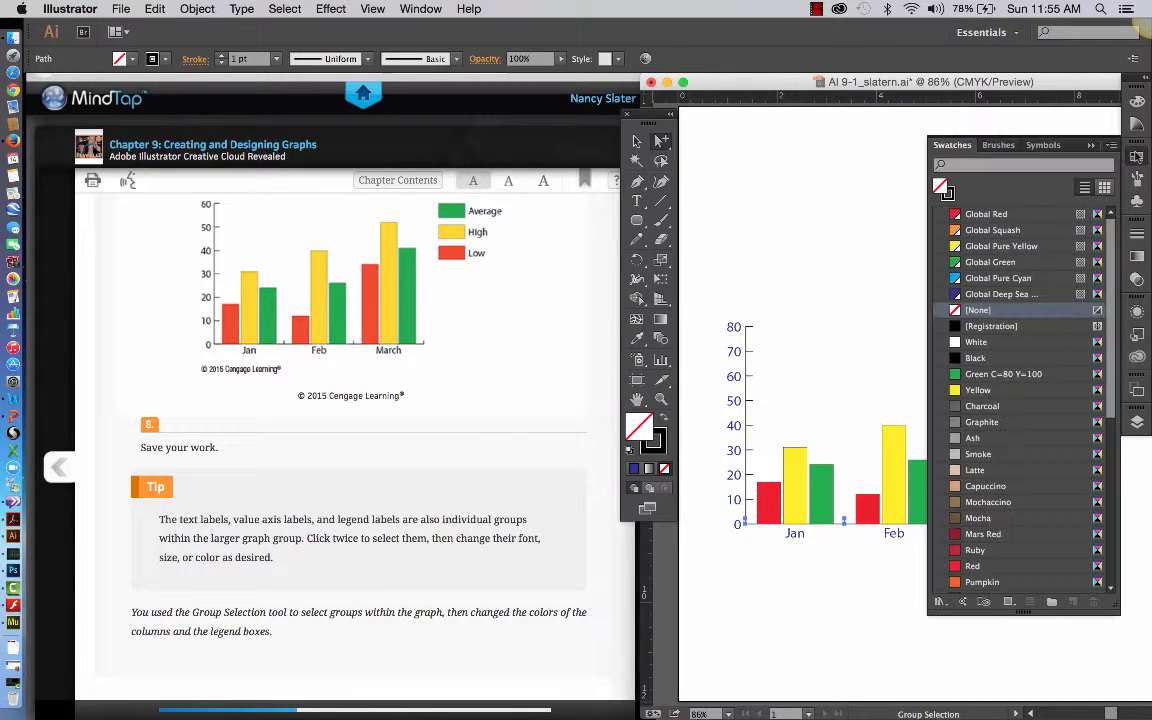
pyautogui.click(997, 296)
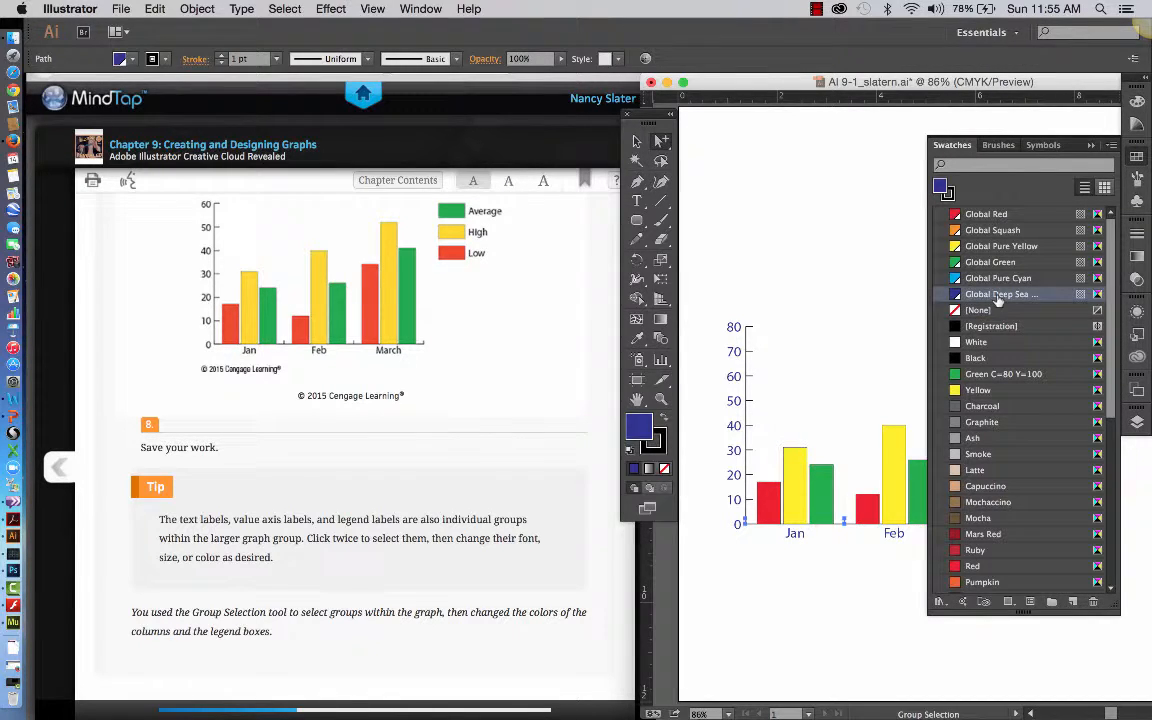
pyautogui.click(849, 337)
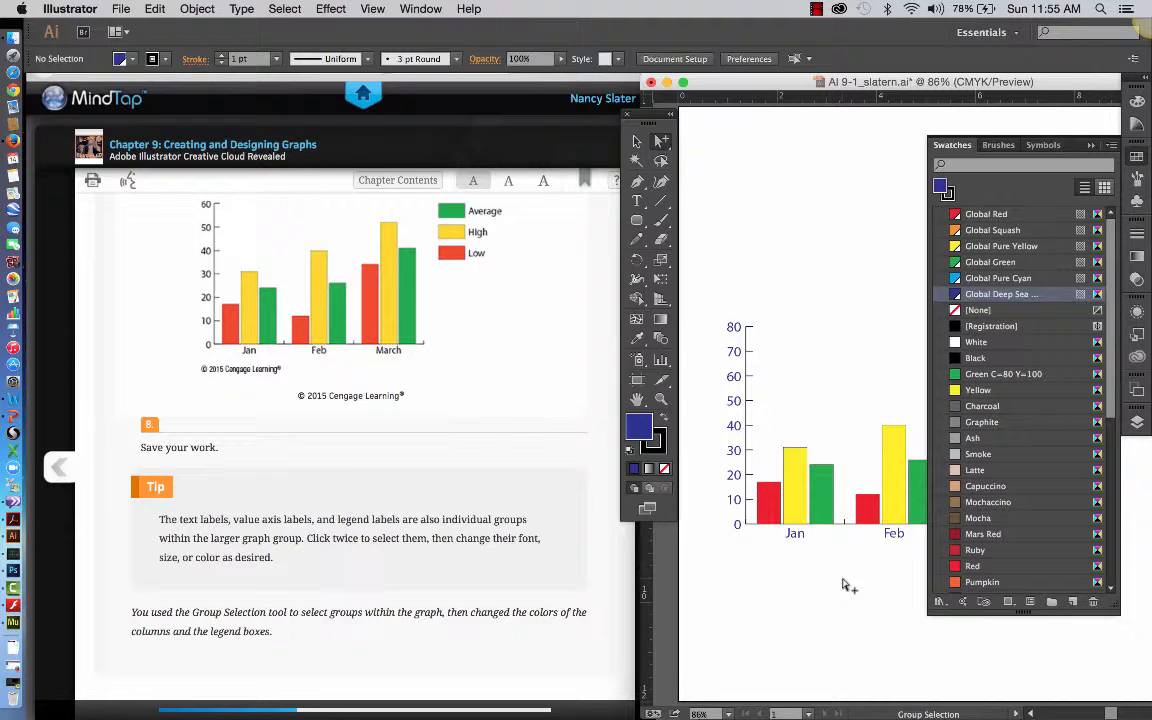
# Select the value axis line with its tick marks and set their fill to None.
pyautogui.click(666, 469)
pyautogui.click(657, 447)
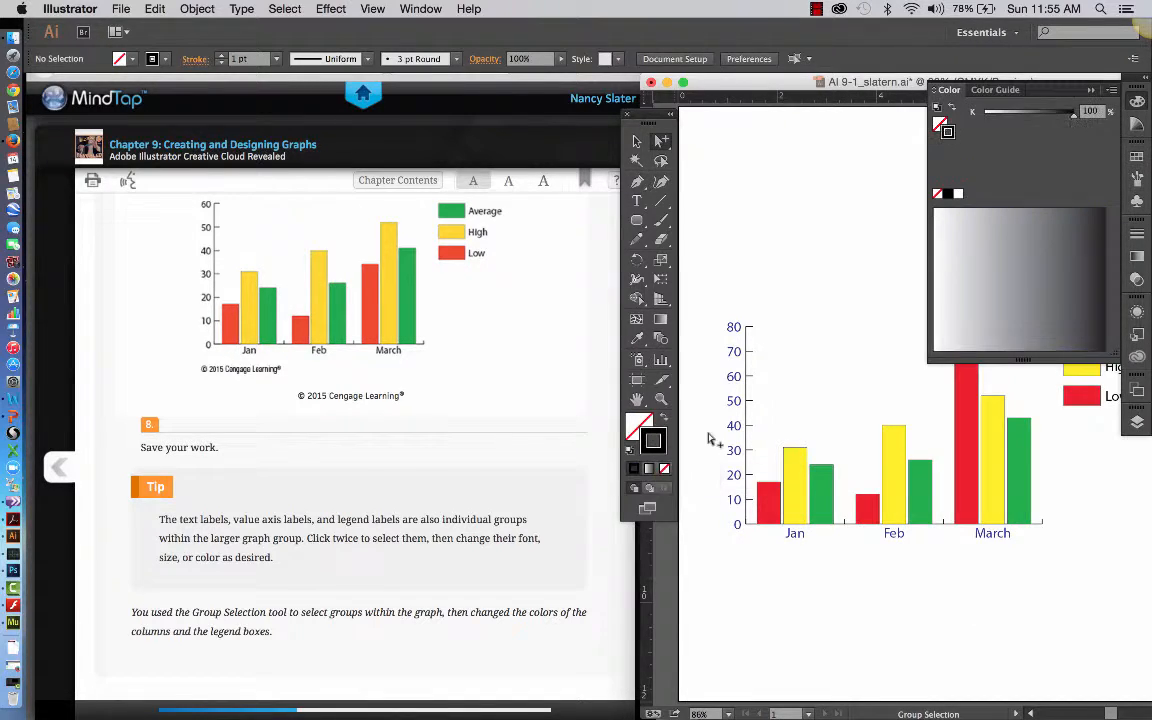
pyautogui.click(747, 330)
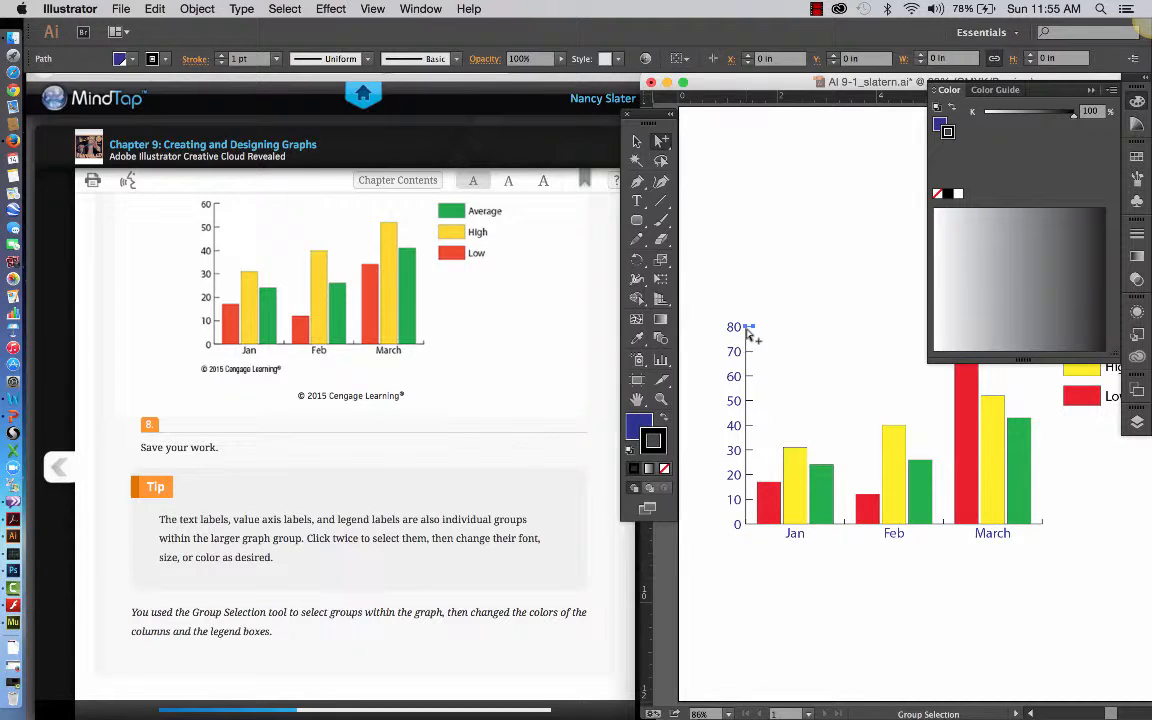
pyautogui.click(641, 428)
pyautogui.click(664, 468)
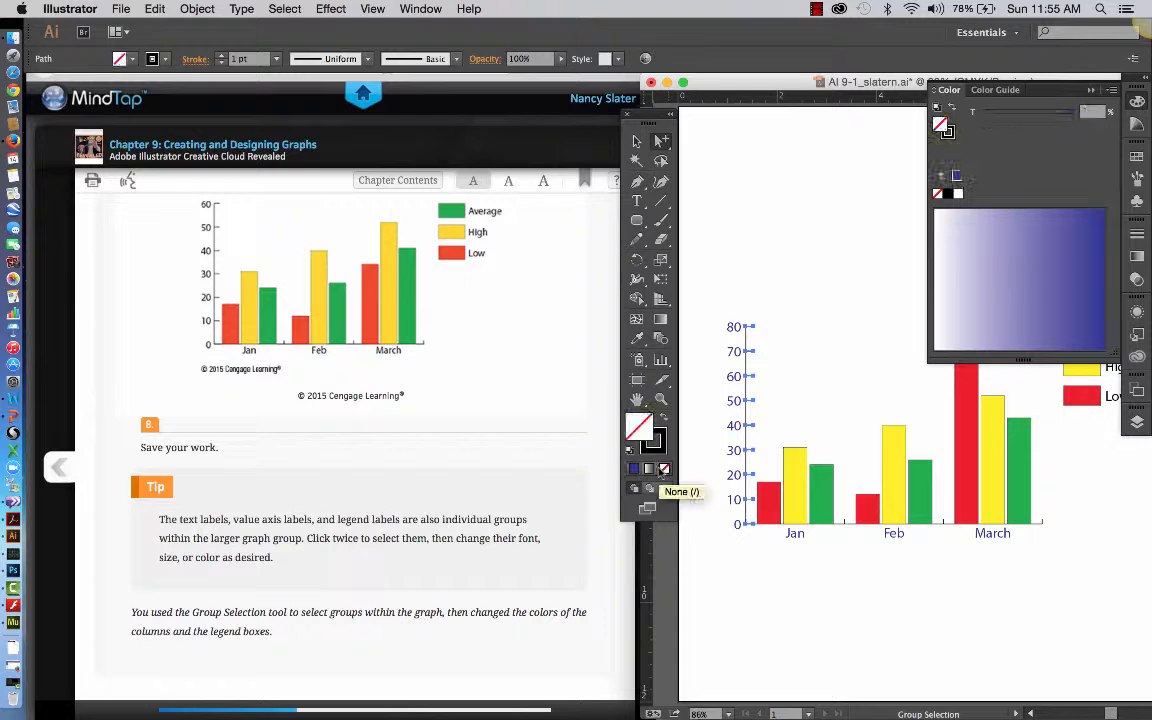
# Apply the Global Deep Sea swatch to the stroke of the value axis line and tick marks, and deselect them.
pyautogui.click(653, 443)
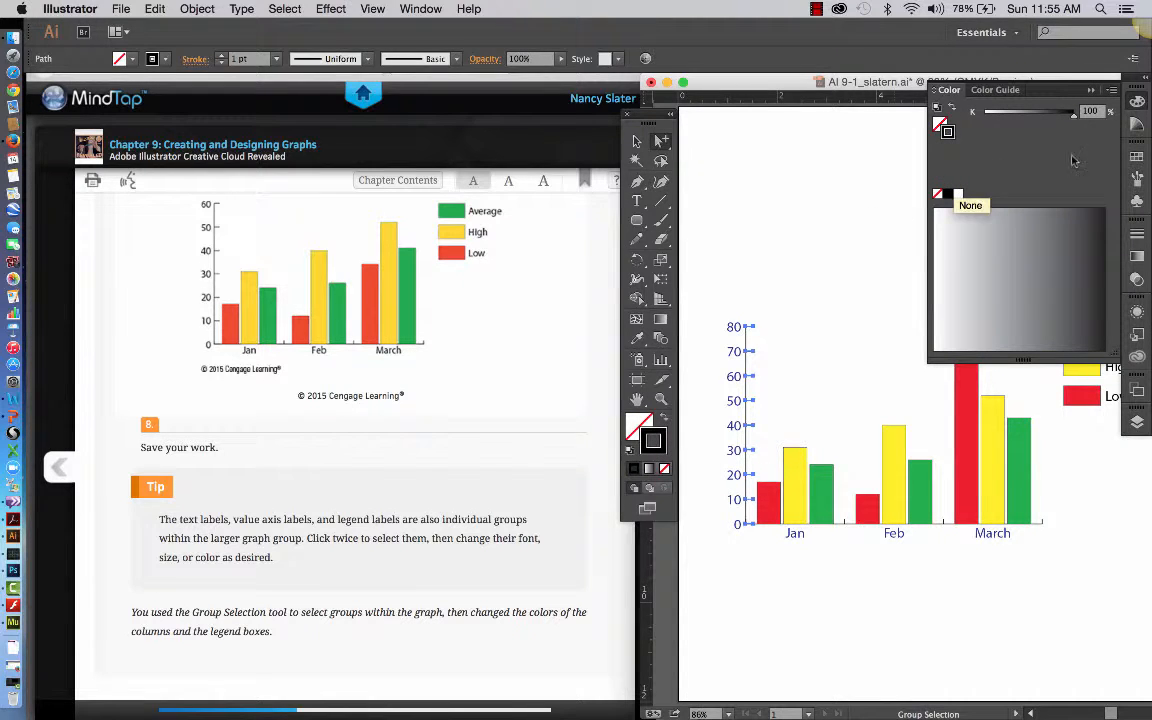
pyautogui.click(1137, 158)
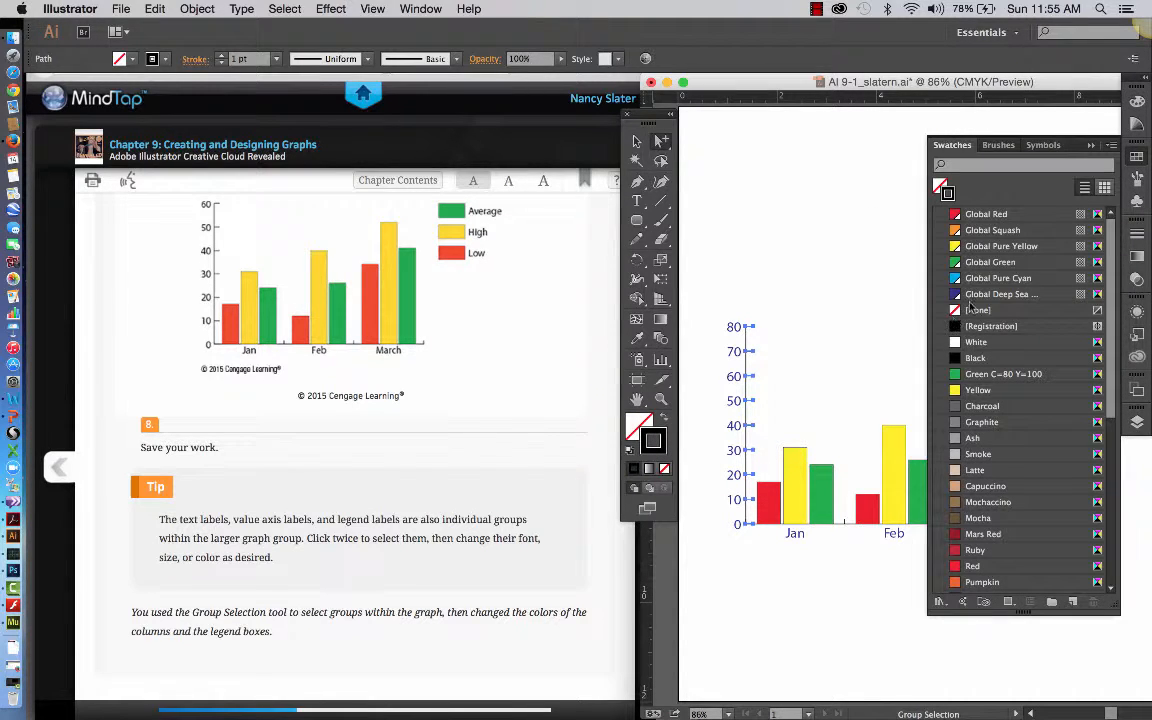
pyautogui.click(980, 295)
pyautogui.click(815, 398)
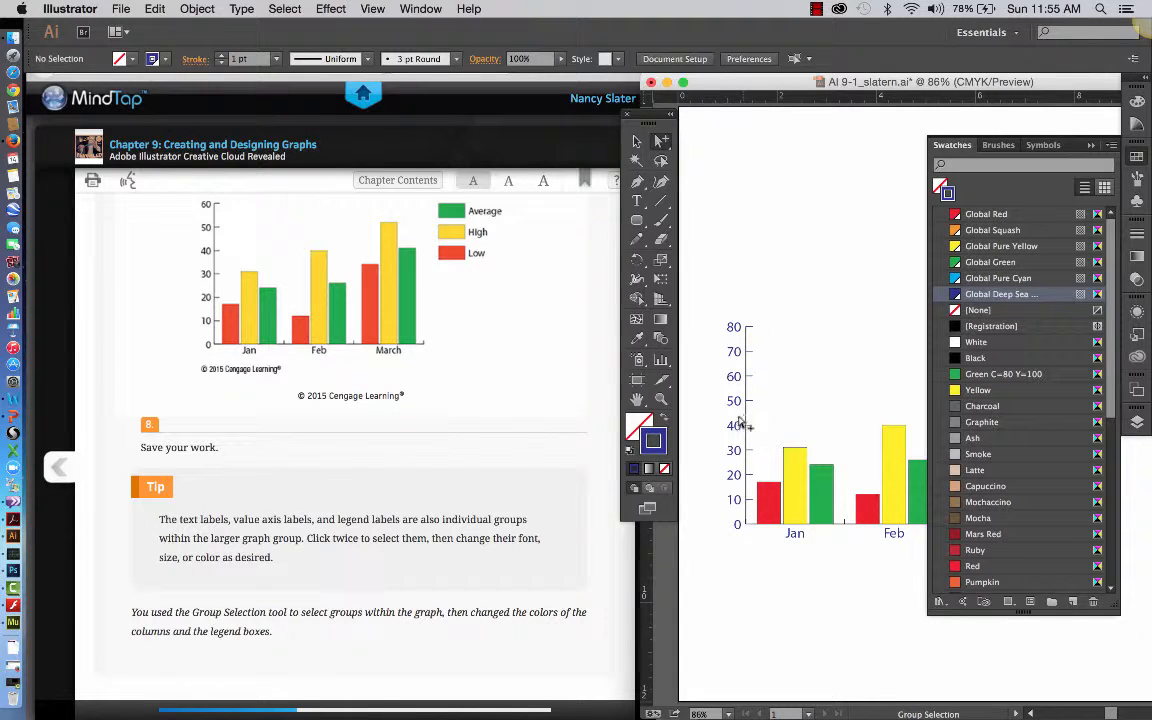
pyautogui.click(794, 537)
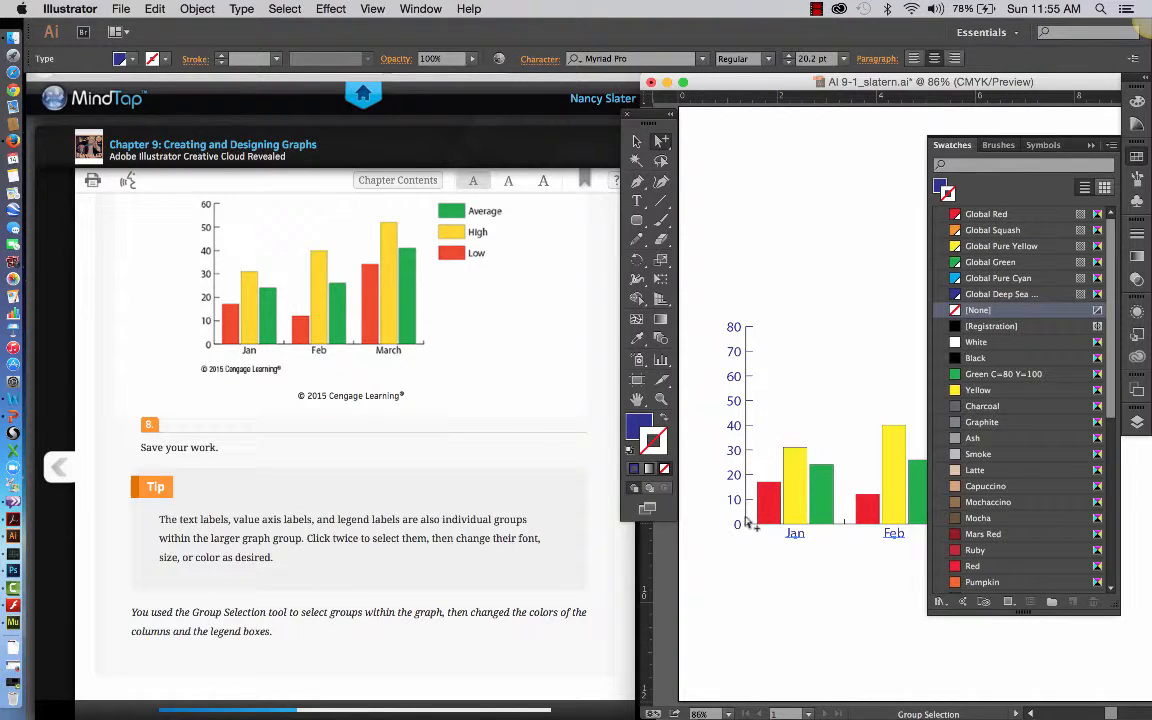
pyautogui.click(748, 445)
pyautogui.scroll(-2, 428, 538)
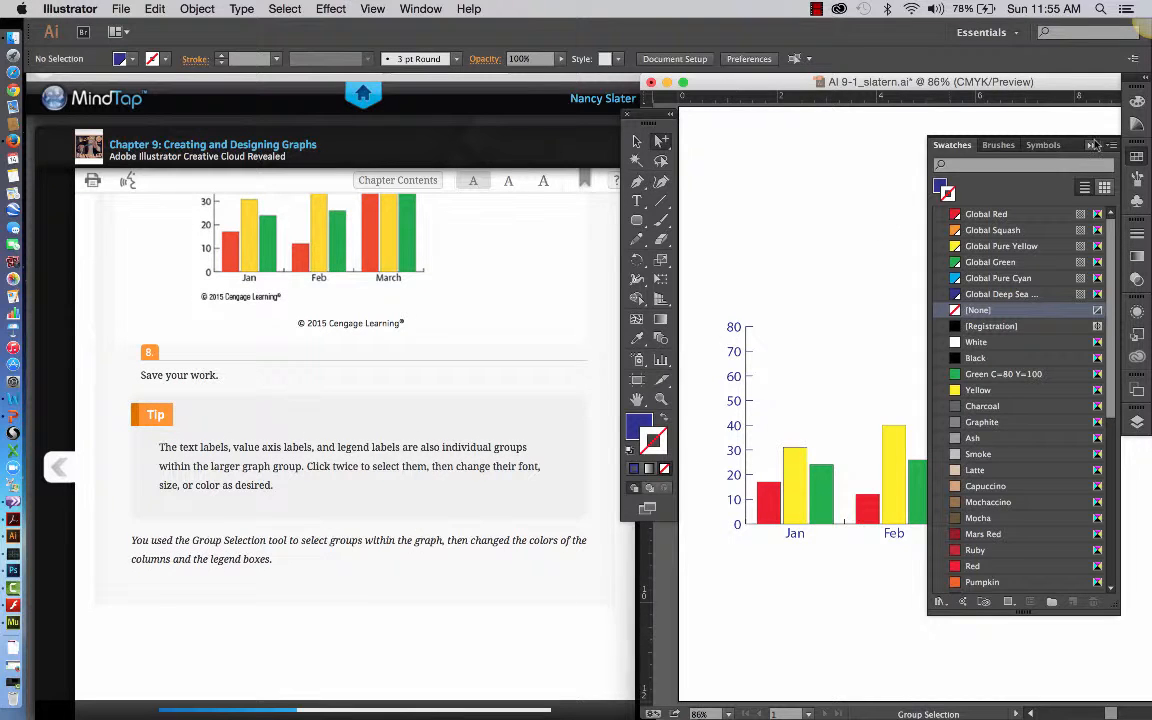
pyautogui.click(1090, 146)
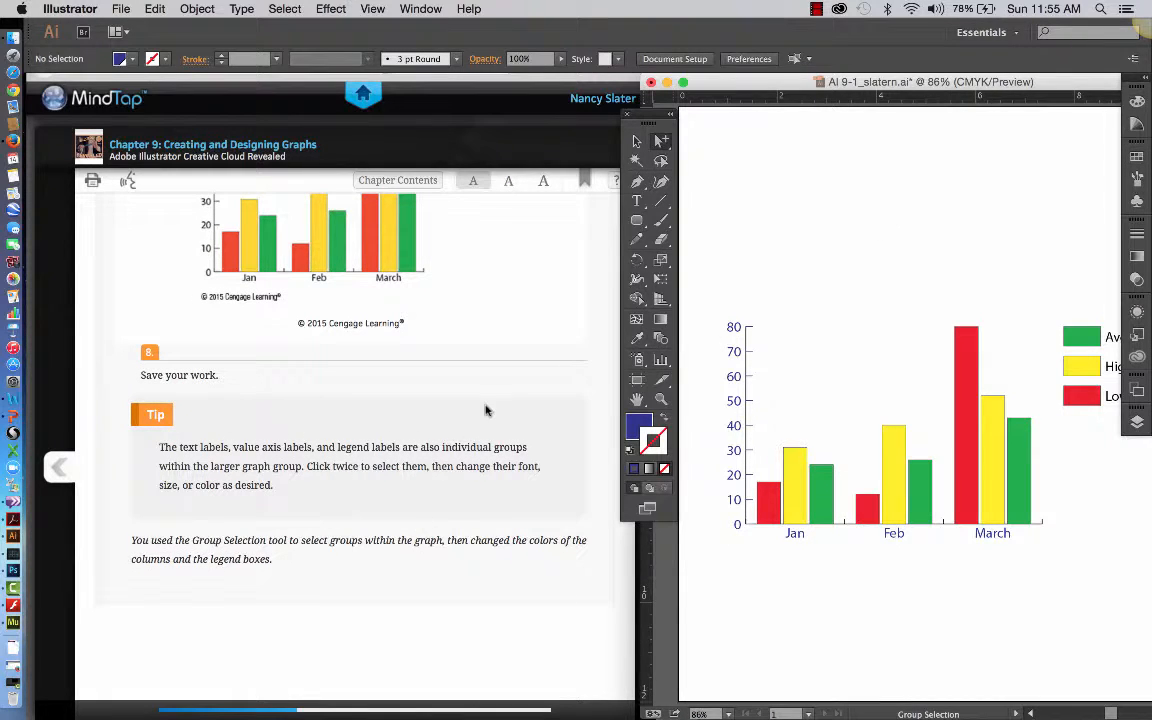
pyautogui.scroll(2, 391, 583)
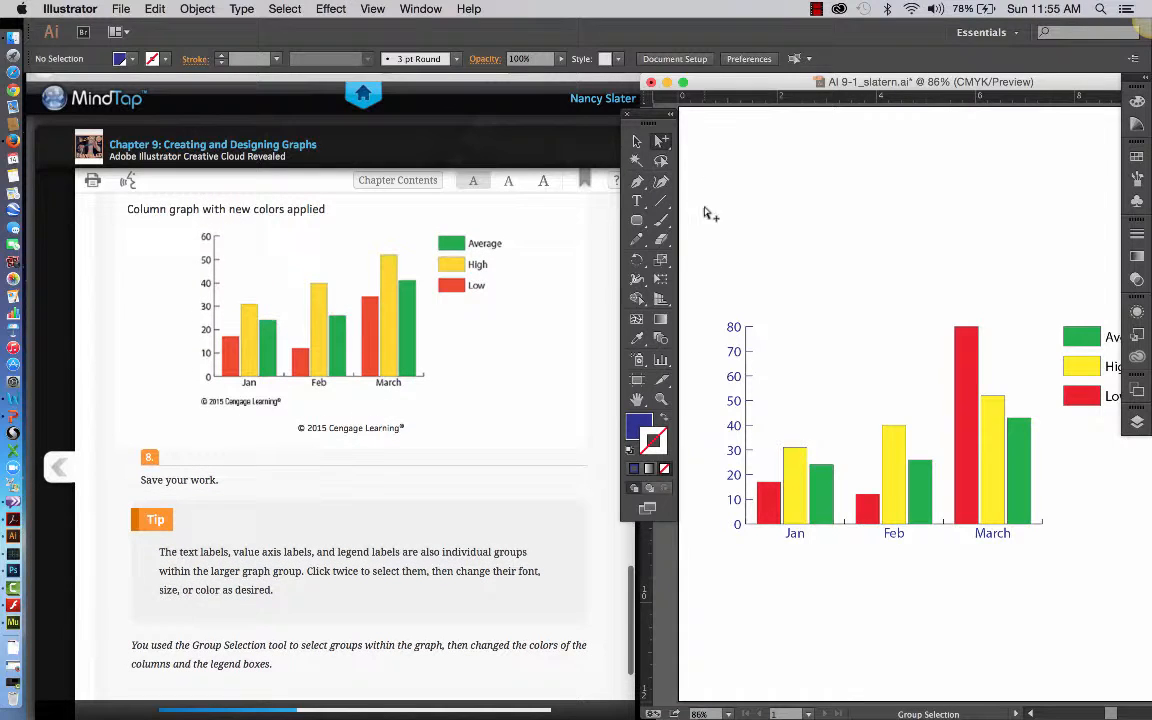
# Draw a small upright rounded rectangle in the empty area above the graph, near the page's upper-left corner.
pyautogui.click(641, 222)
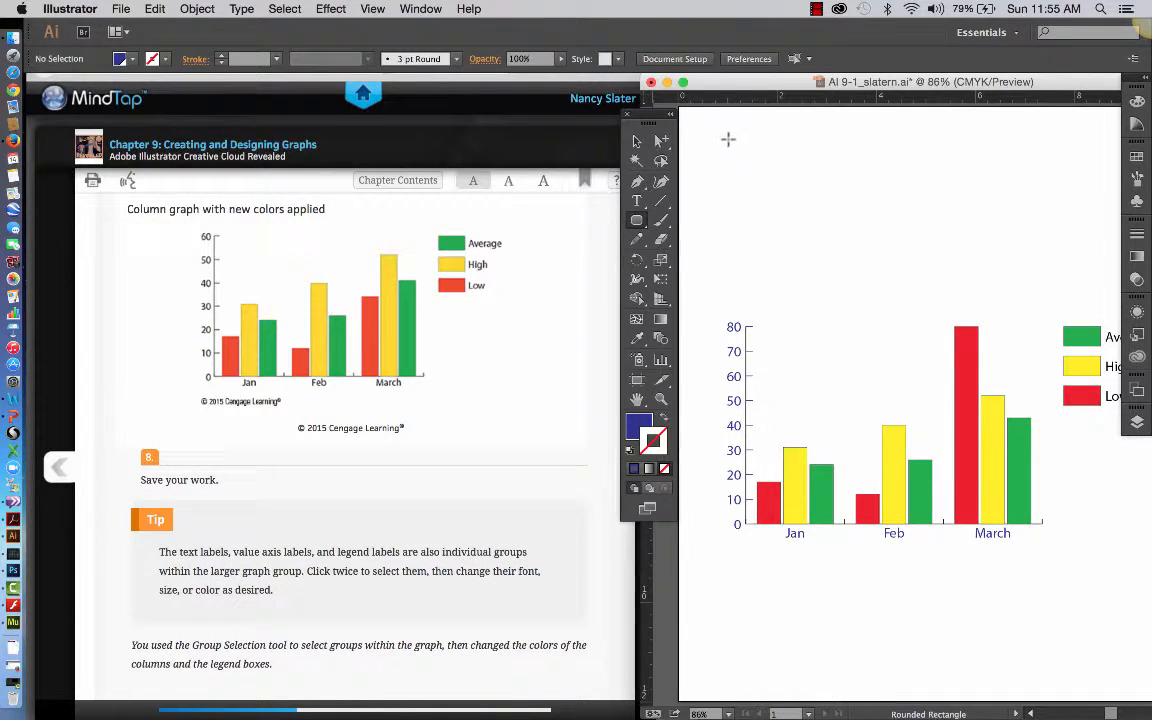
pyautogui.moveTo(728, 139); pyautogui.dragTo(775, 198)
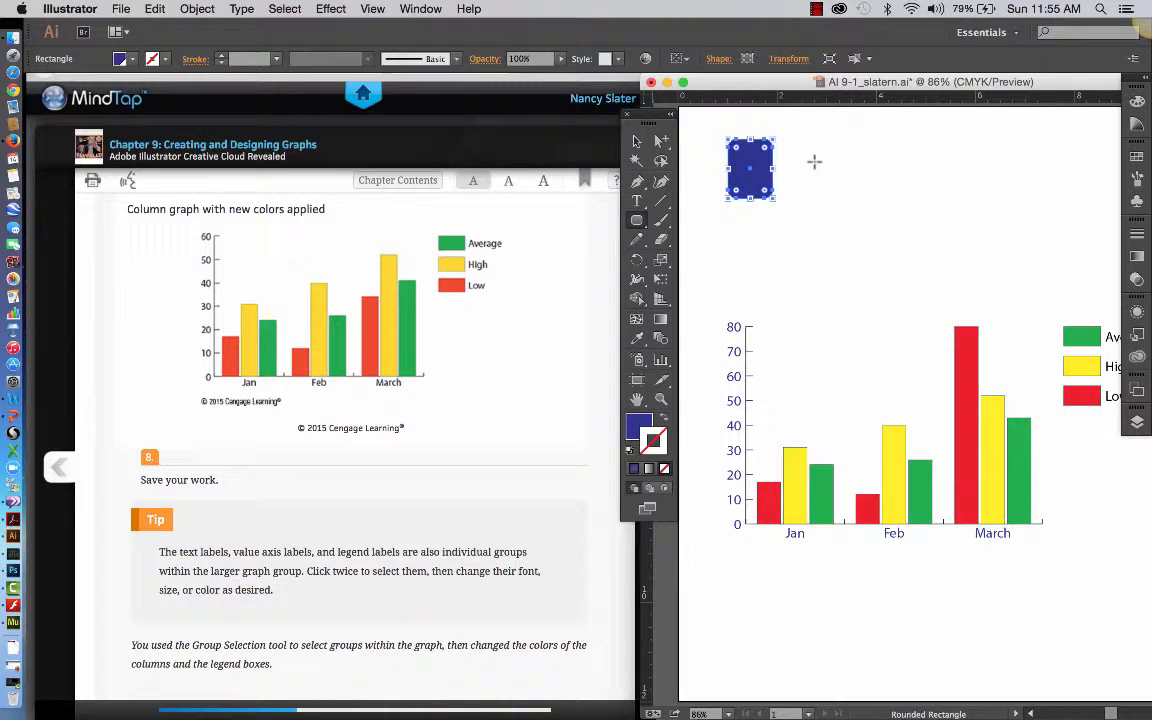
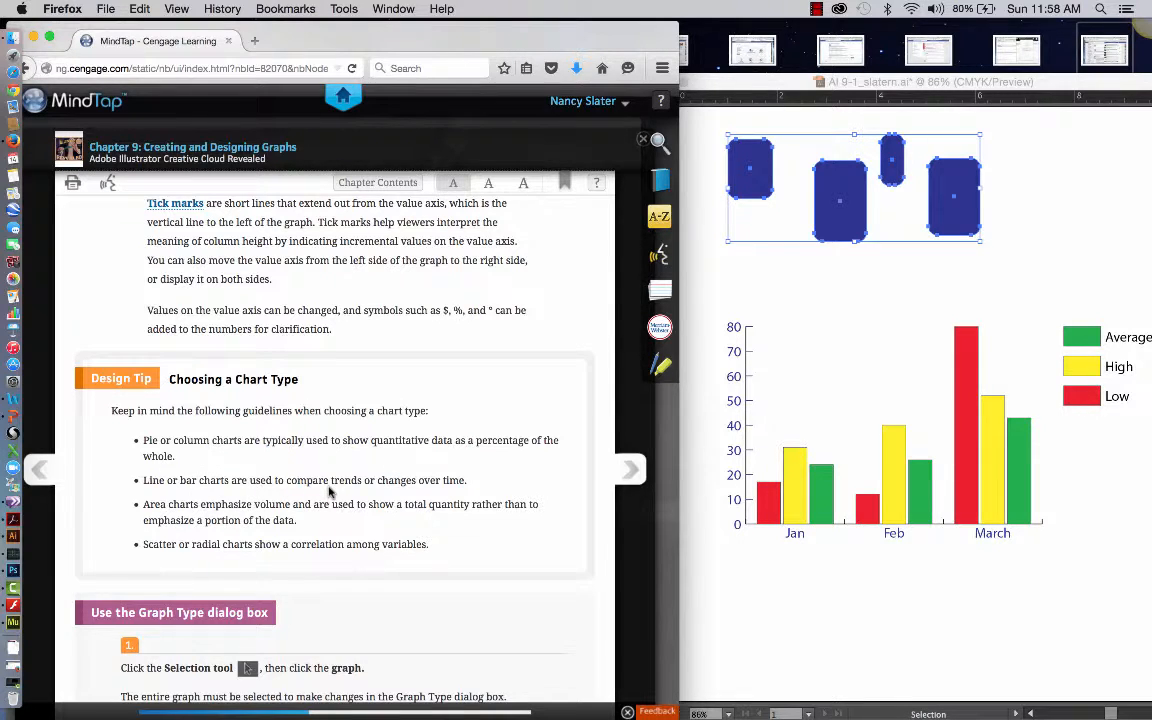
# Examine the textbook's instructions under "Use the Graph Type dialog box".
pyautogui.scroll(-2, 470, 476)
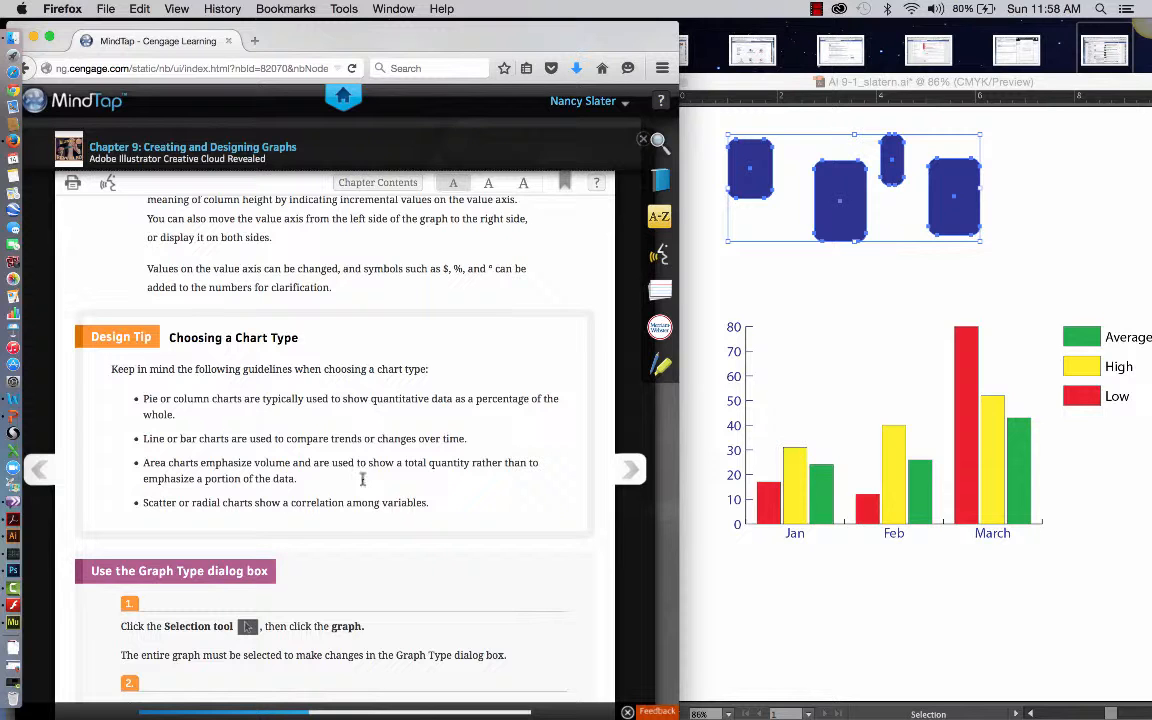
pyautogui.scroll(-3, 461, 559)
pyautogui.scroll(-3, 461, 559)
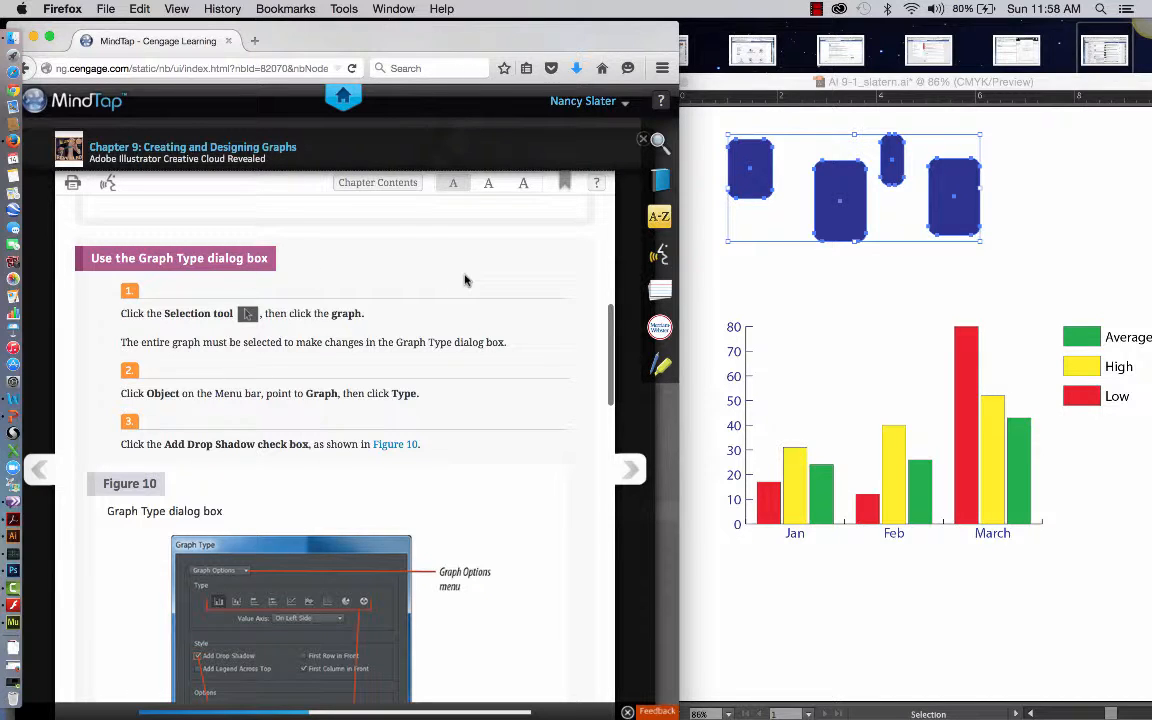
pyautogui.scroll(-1, 477, 280)
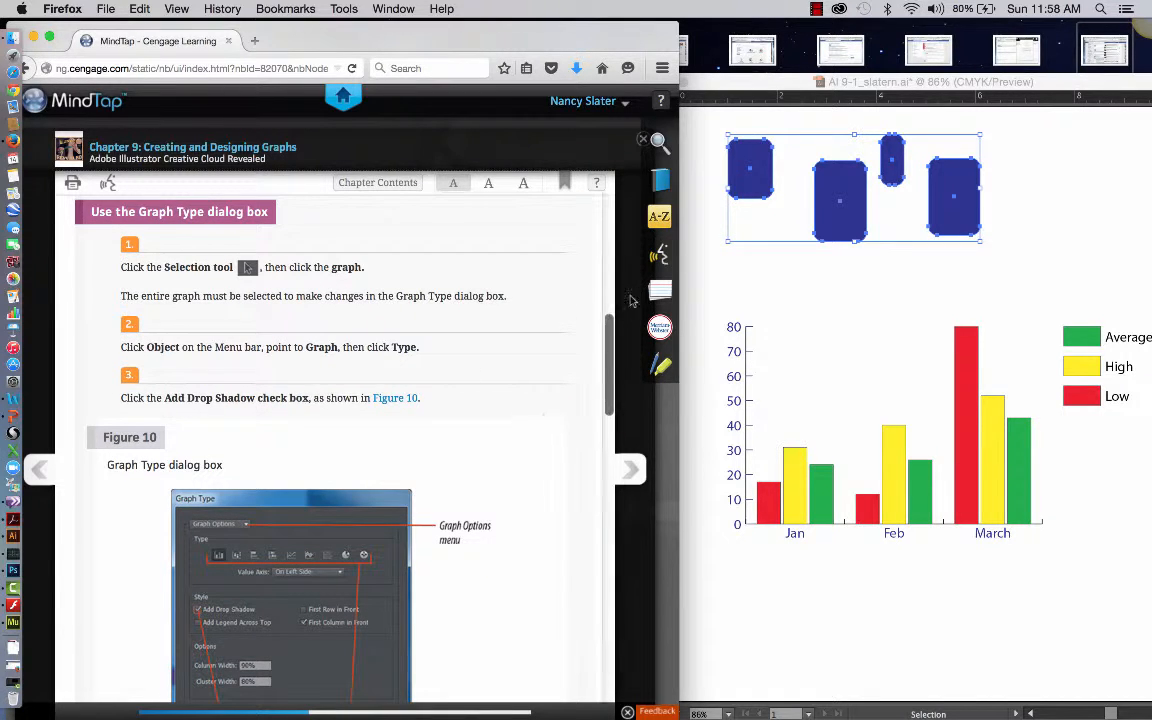
# Switch to Illustrator and delete the four blue rounded rectangles above the column graph.
pyautogui.click(790, 292)
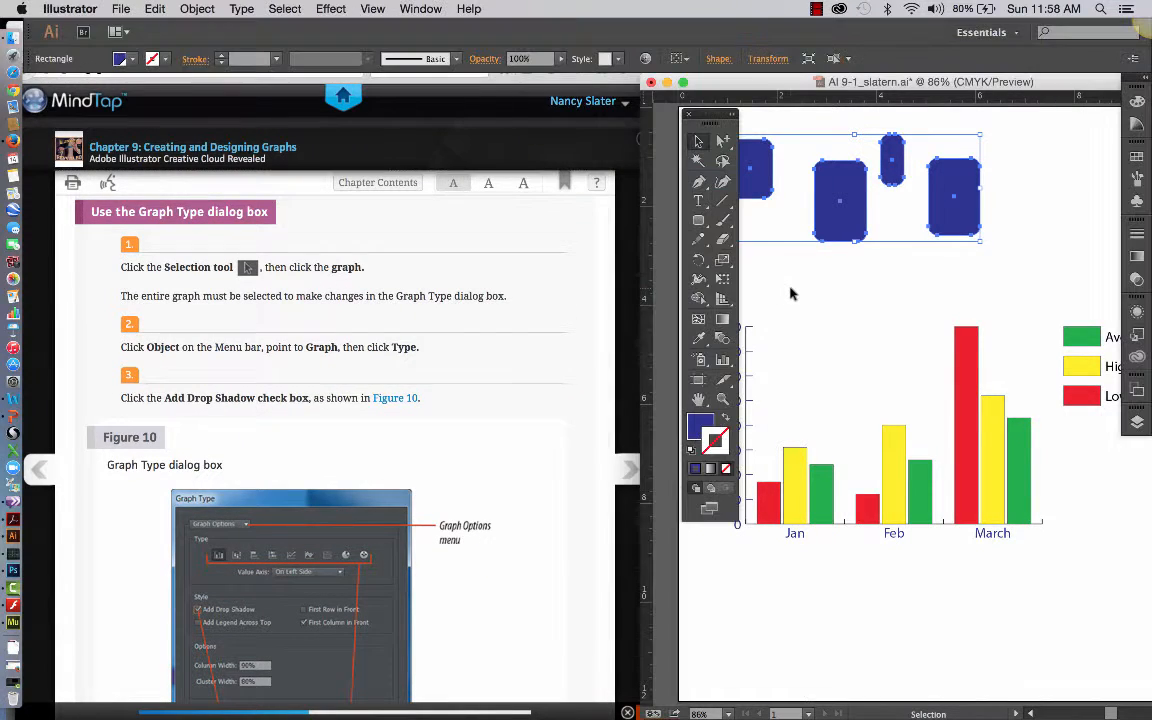
pyautogui.click(765, 468)
pyautogui.click(797, 533)
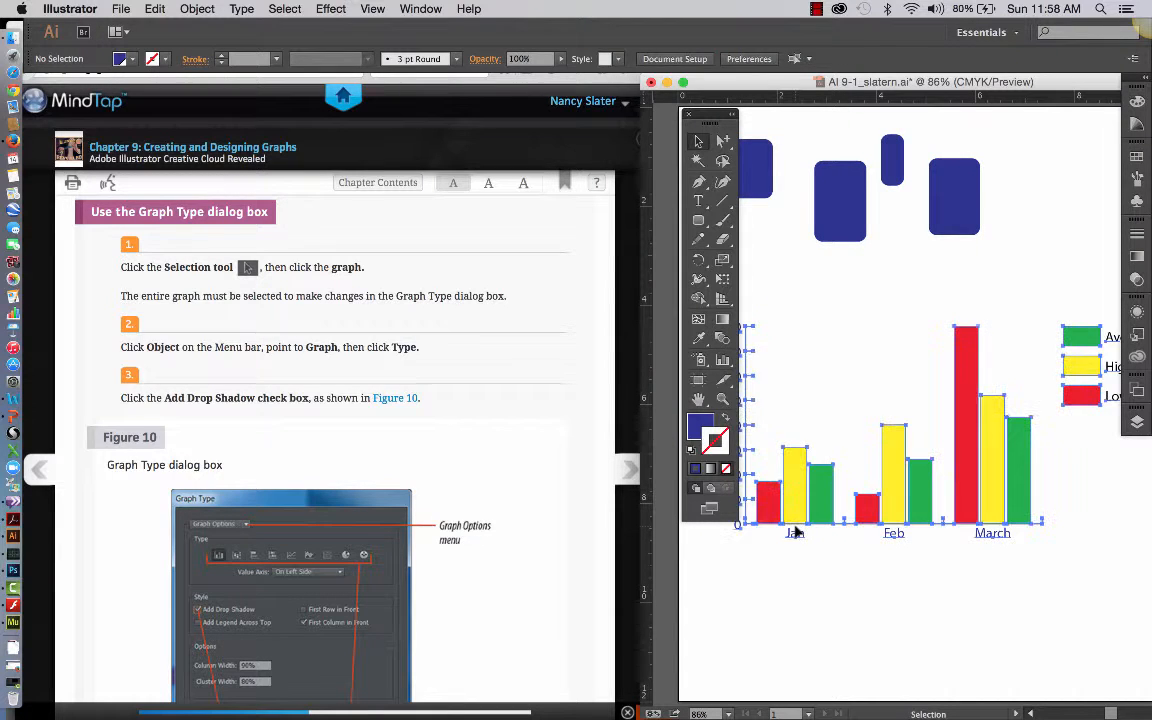
pyautogui.scroll(3, 799, 377)
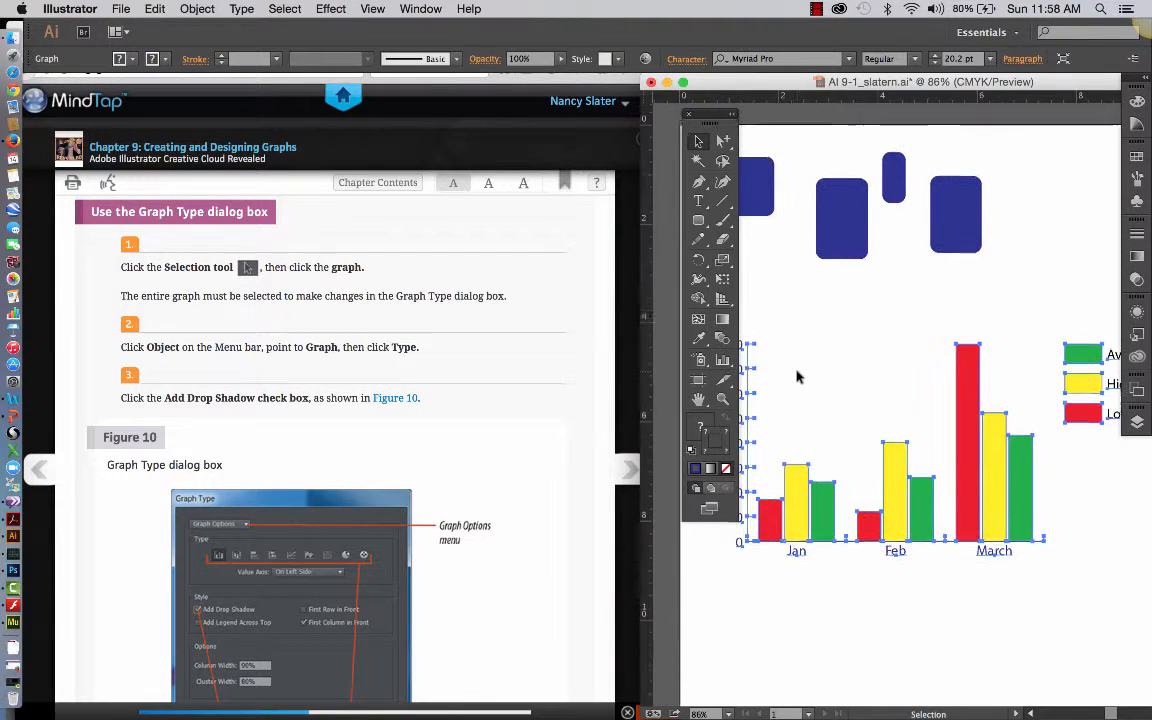
pyautogui.hscroll(-2, 799, 377)
pyautogui.hscroll(-1, 797, 377)
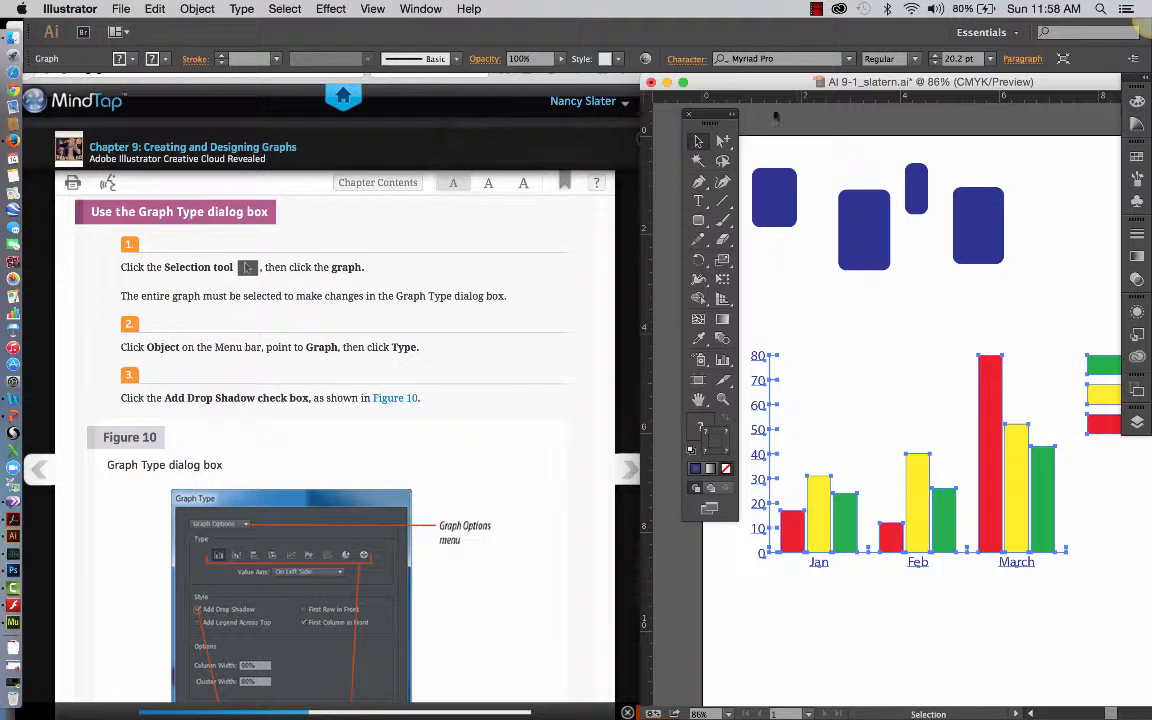
pyautogui.click(760, 143)
pyautogui.moveTo(760, 143); pyautogui.dragTo(1008, 275)
pyautogui.press('Delete')
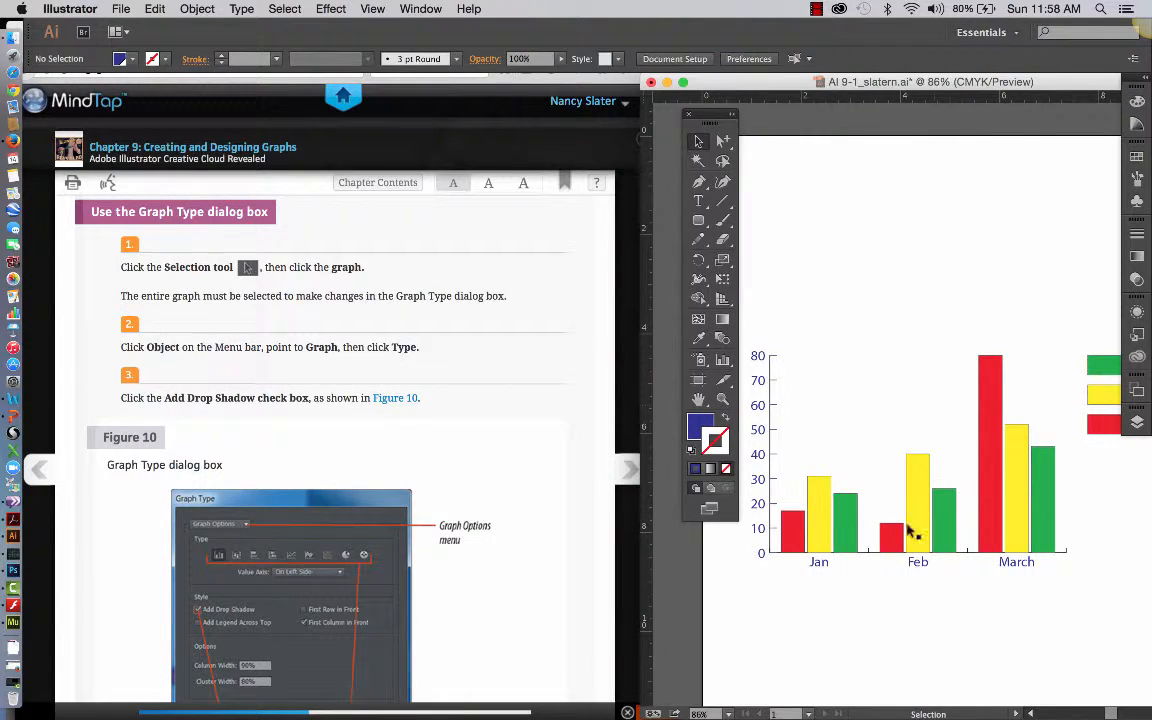
# Select the entire column graph and open its Graph Type dialog, placing the dialog clear of the textbook text.
pyautogui.click(846, 548)
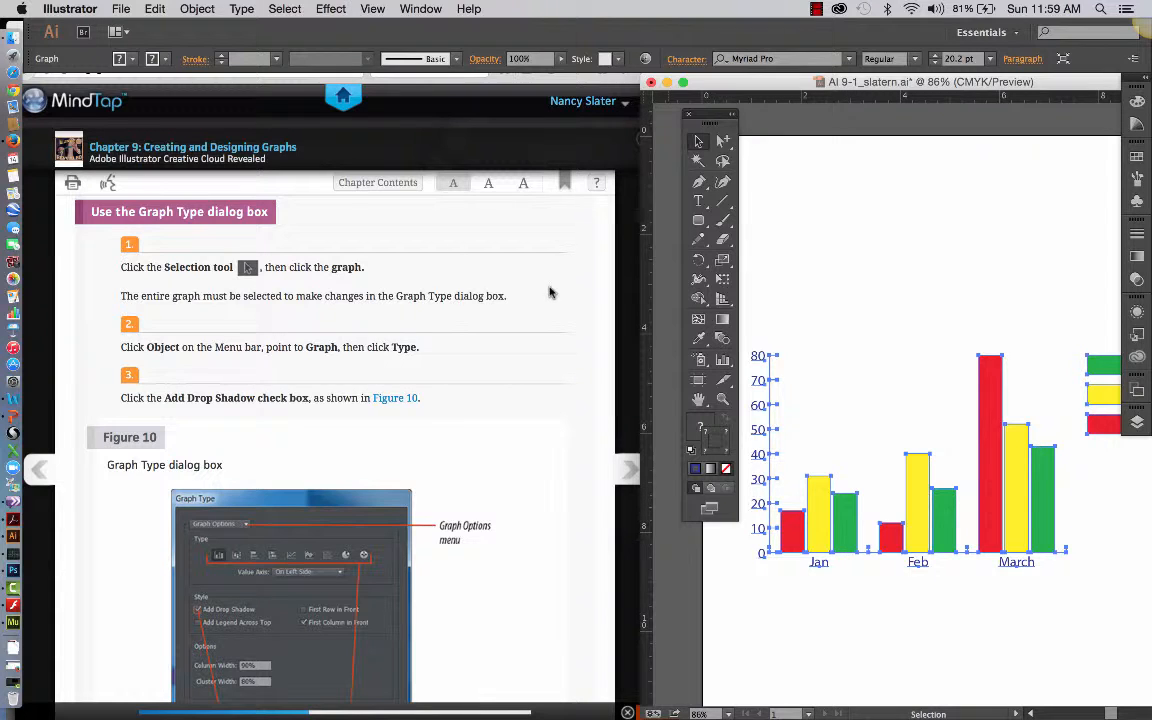
pyautogui.click(200, 8)
pyautogui.moveTo(284, 8)
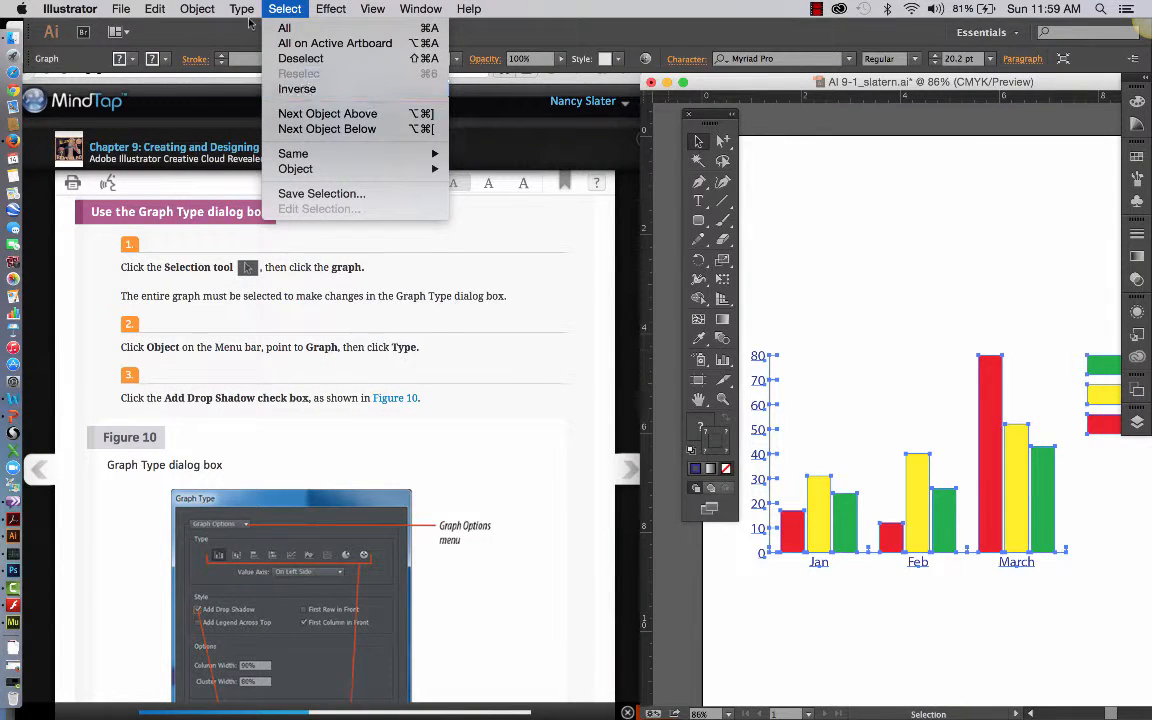
pyautogui.moveTo(196, 8)
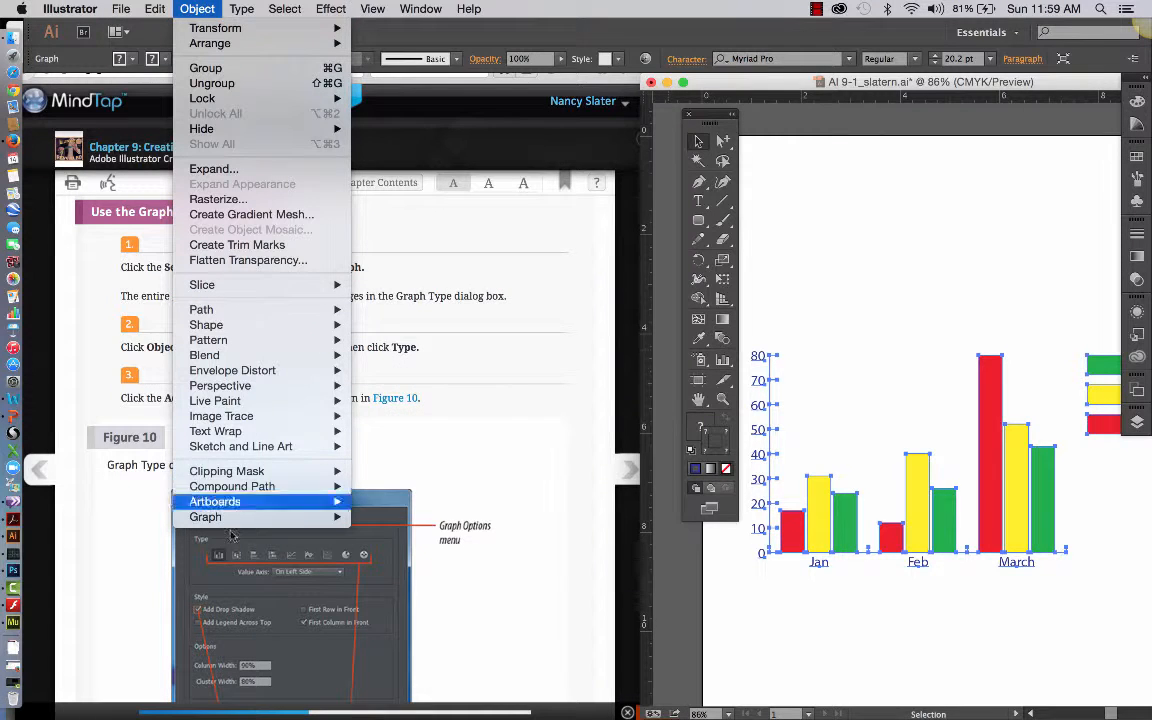
pyautogui.moveTo(232, 520)
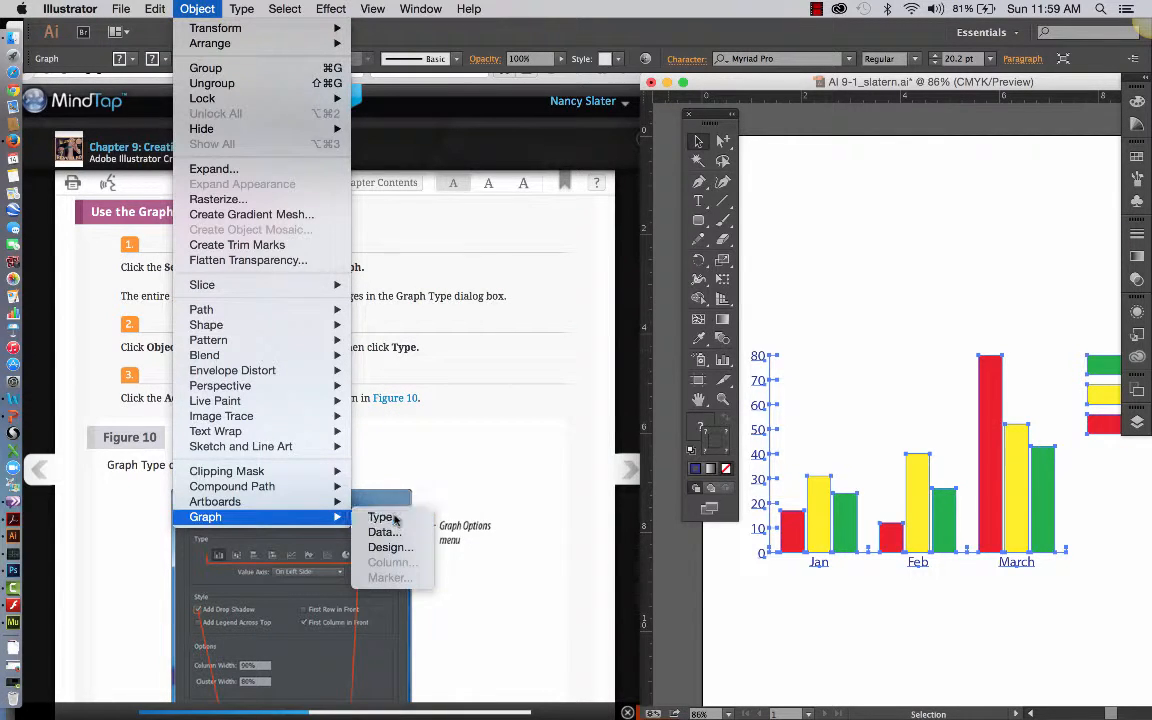
pyautogui.click(385, 516)
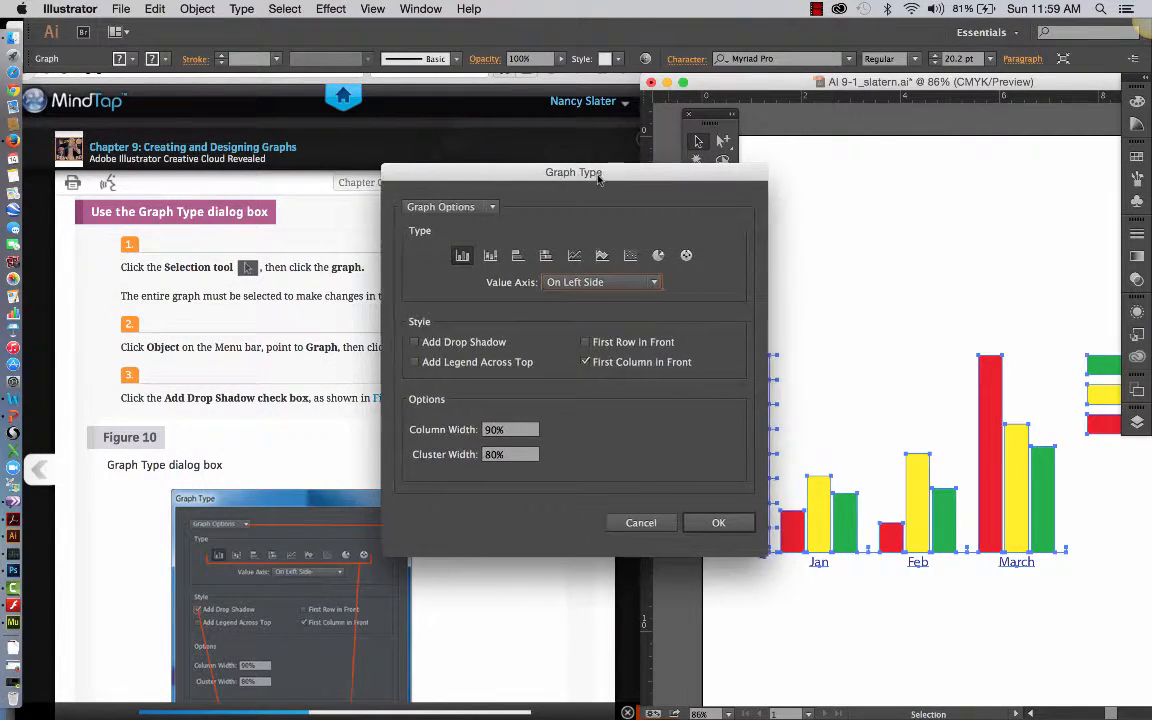
pyautogui.moveTo(571, 178); pyautogui.dragTo(792, 137)
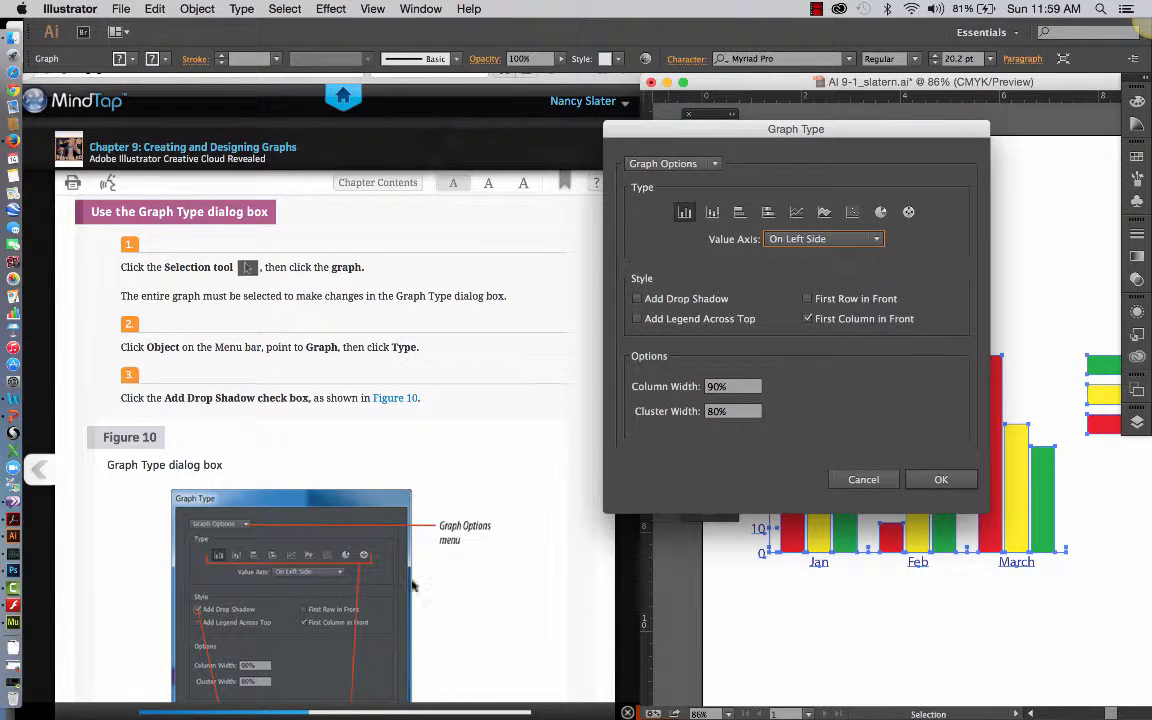
# Follow the textbook to step 4 and switch the Graph Type dialog from Graph Options to the Value Axis options.
pyautogui.scroll(-5, 435, 618)
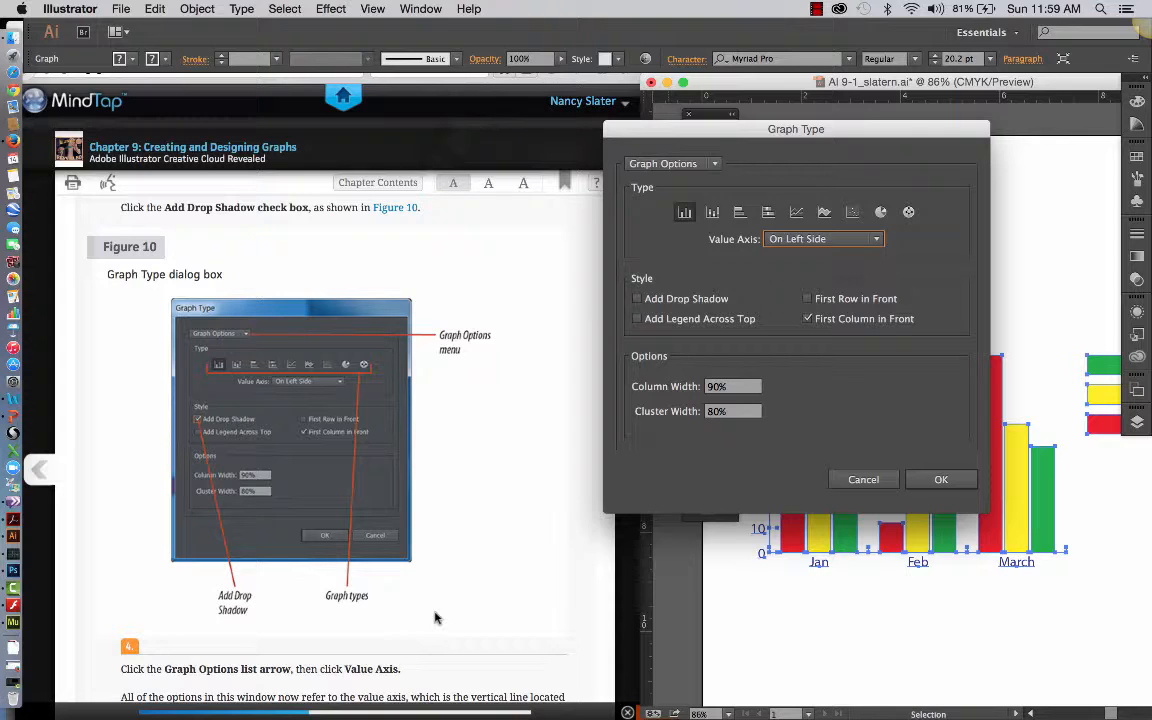
pyautogui.click(703, 166)
pyautogui.click(683, 152)
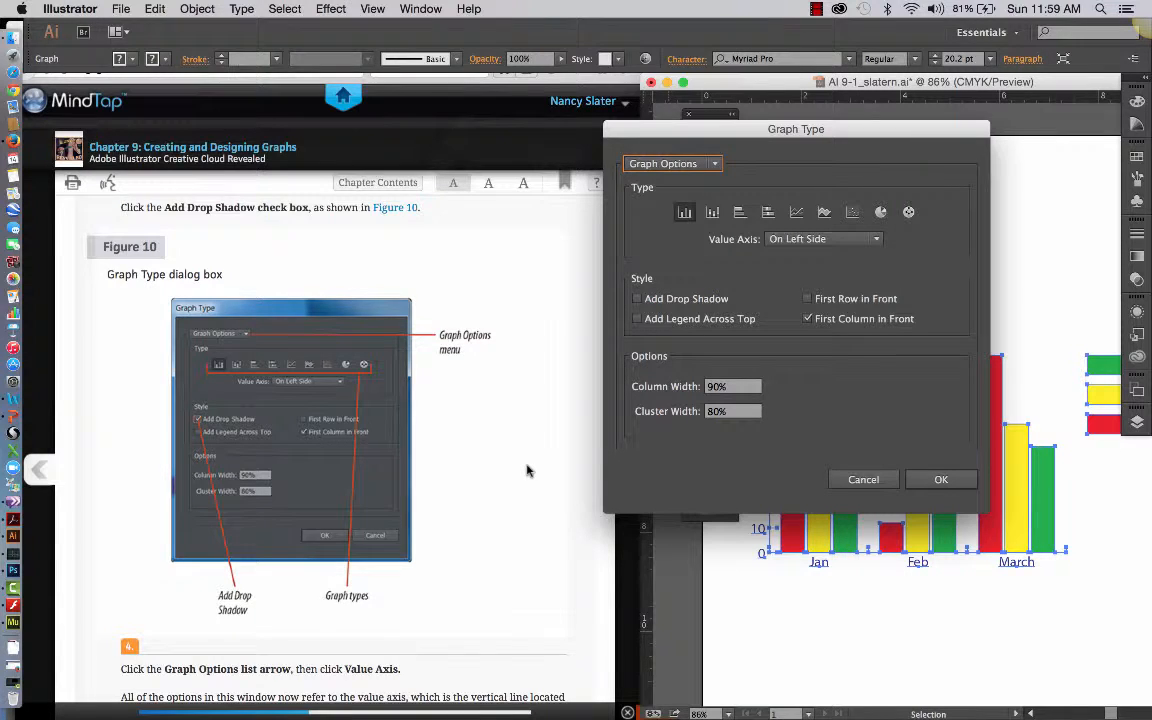
pyautogui.scroll(-5, 528, 471)
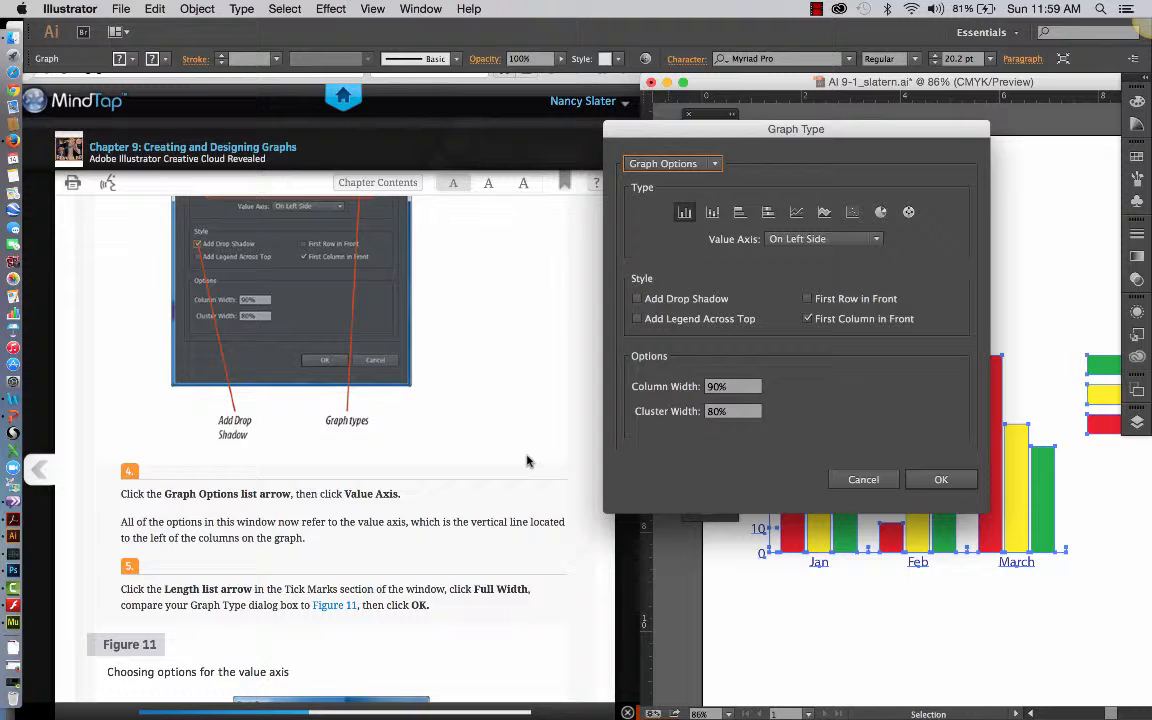
pyautogui.scroll(2, 528, 461)
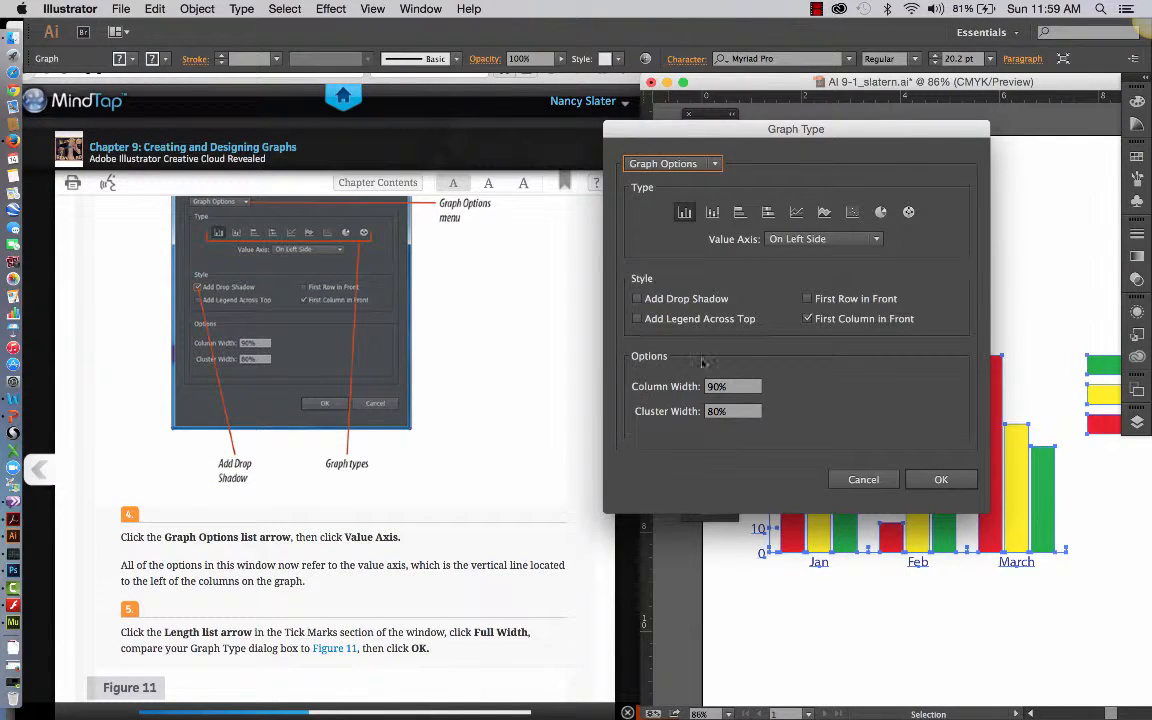
pyautogui.click(714, 165)
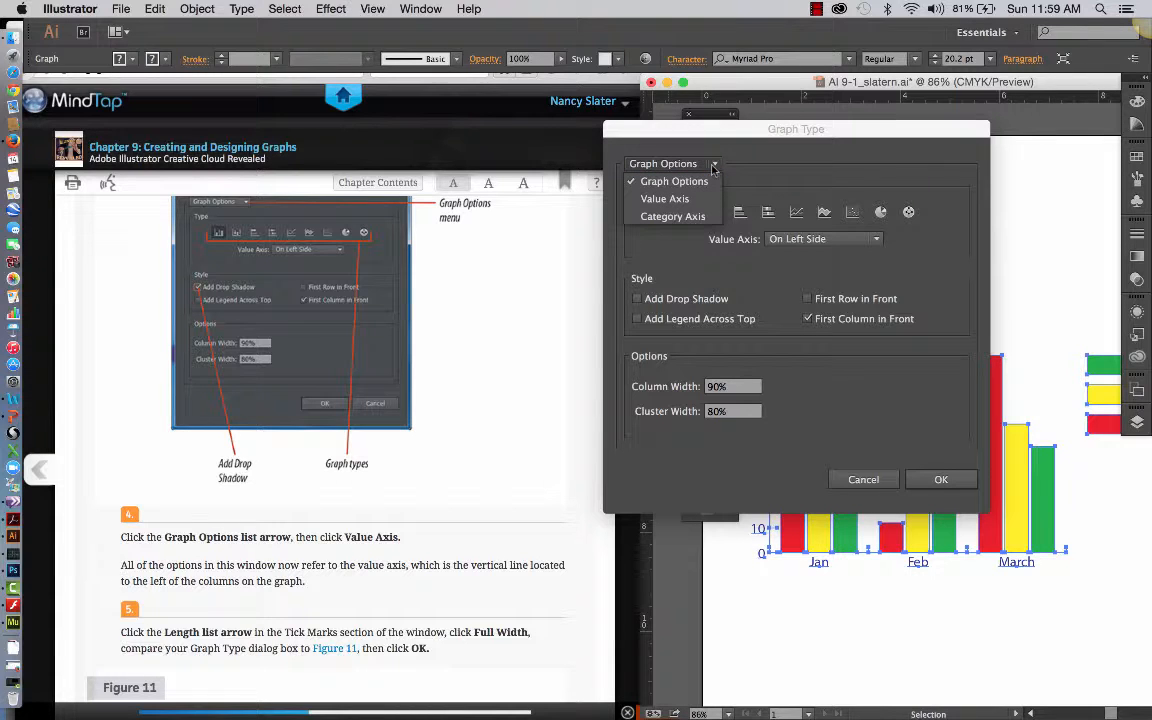
pyautogui.click(676, 200)
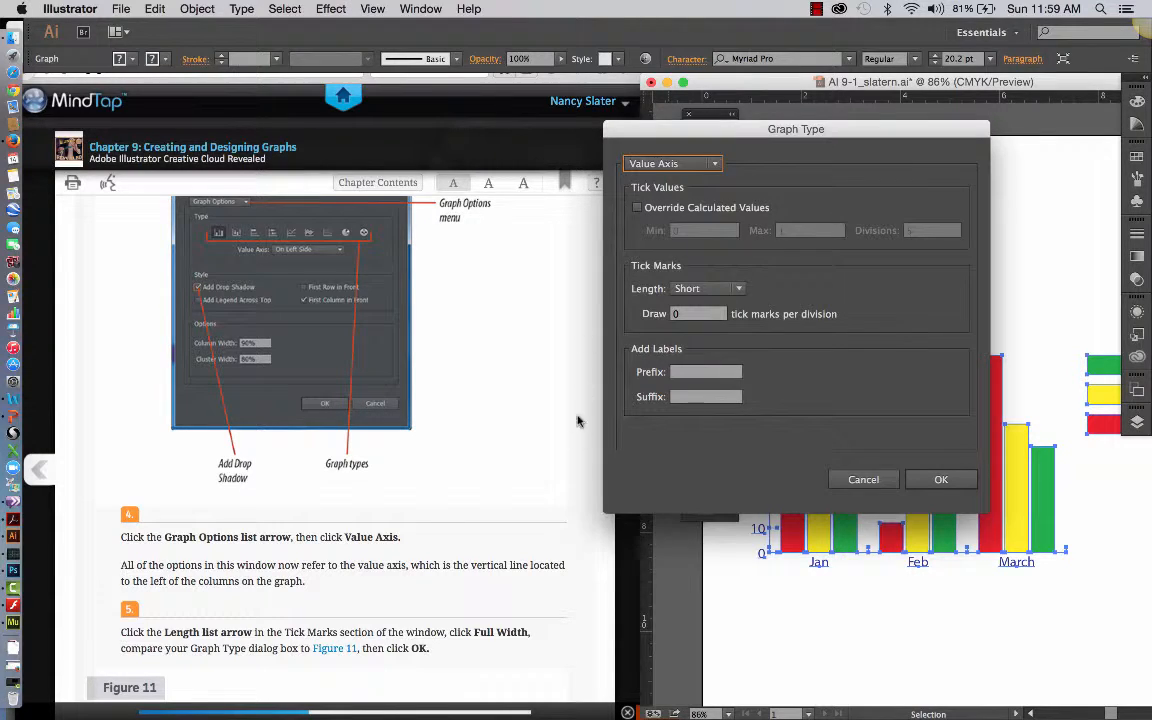
# Set the value axis tick mark length to Full Width and apply the graph type settings.
pyautogui.scroll(-2, 545, 510)
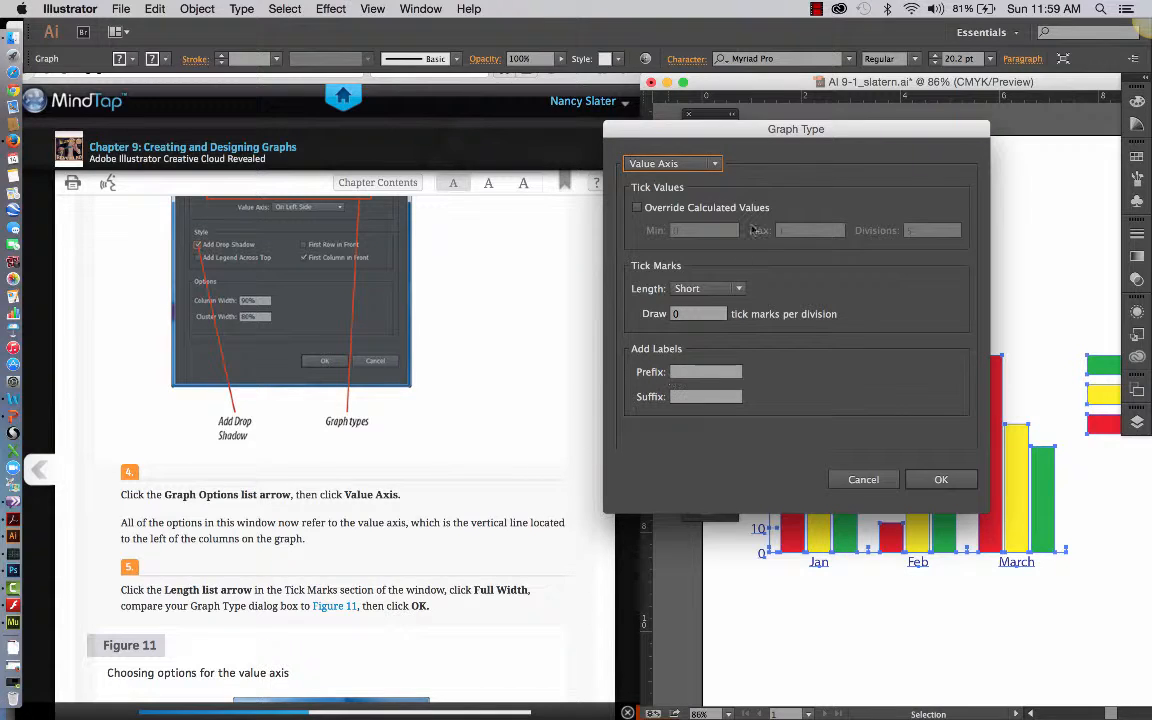
pyautogui.moveTo(758, 147); pyautogui.dragTo(810, 123)
pyautogui.moveTo(883, 125); pyautogui.dragTo(906, 130)
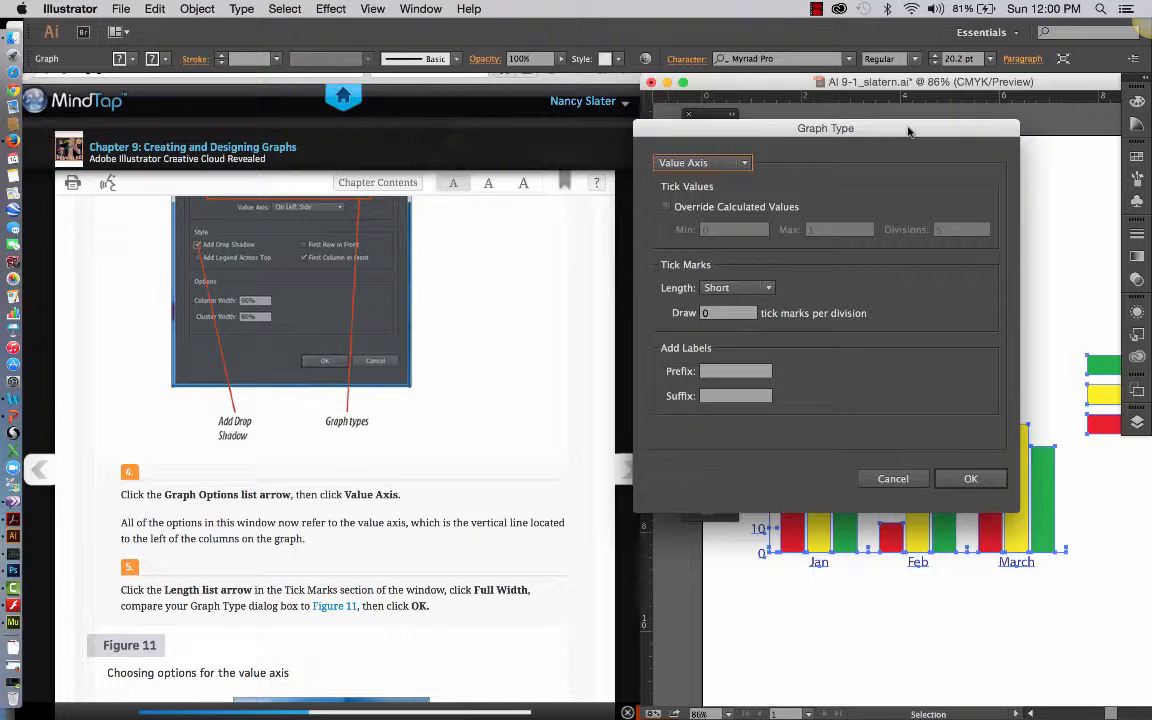
pyautogui.click(768, 288)
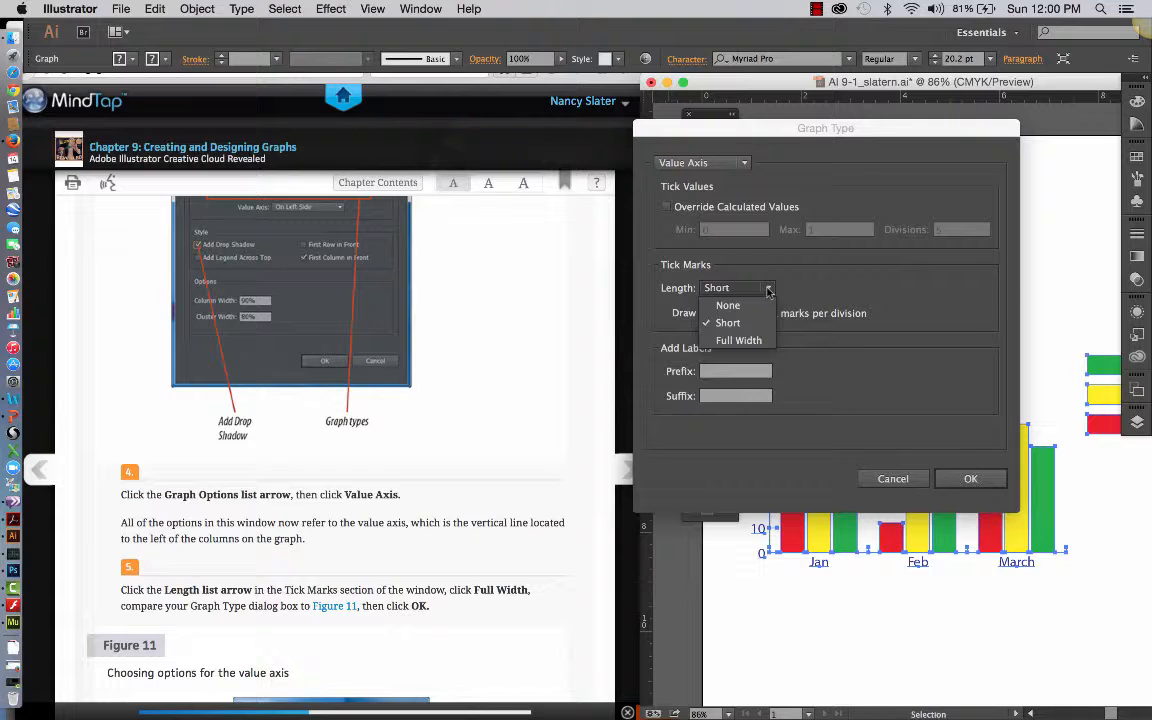
pyautogui.click(735, 340)
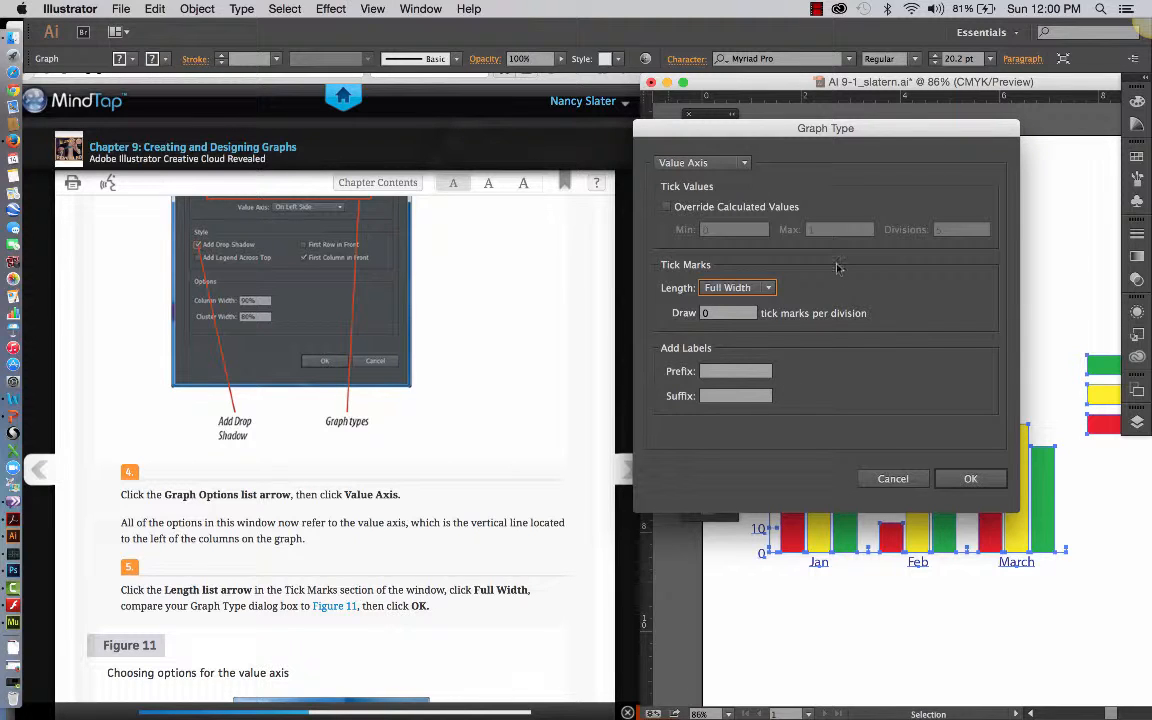
pyautogui.moveTo(888, 133); pyautogui.dragTo(792, 79)
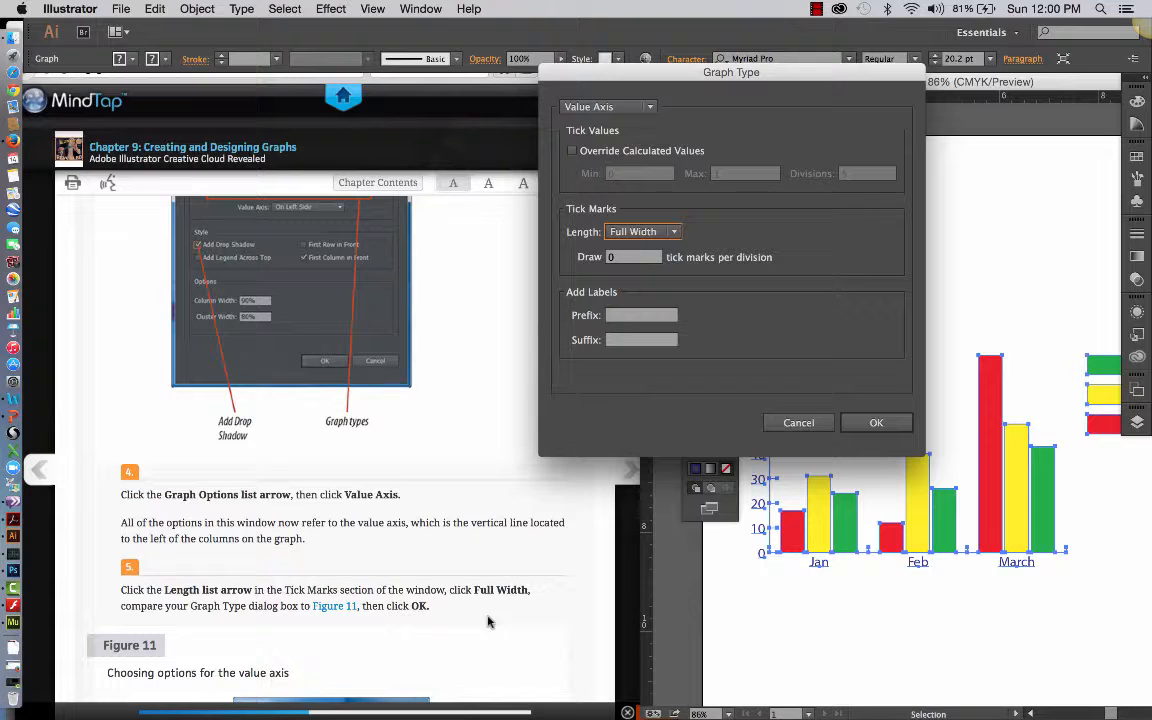
pyautogui.click(865, 427)
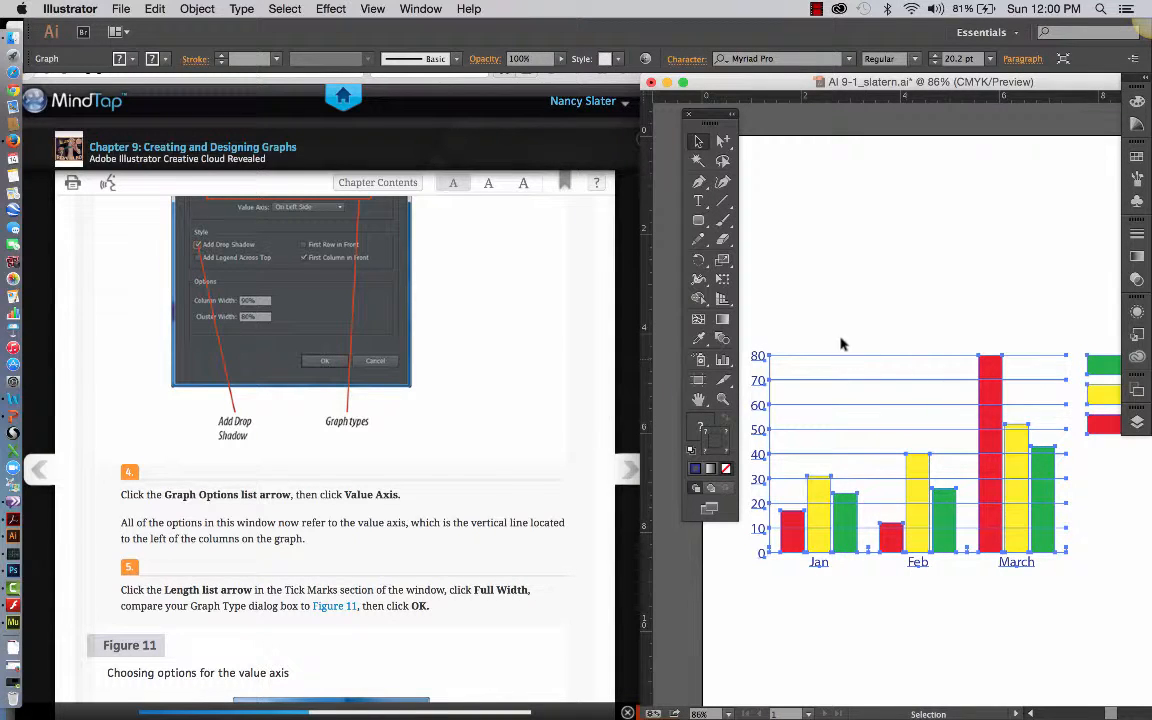
# Advance the textbook to step 6 with Figure 12 and deselect the column graph.
pyautogui.scroll(-2, 481, 628)
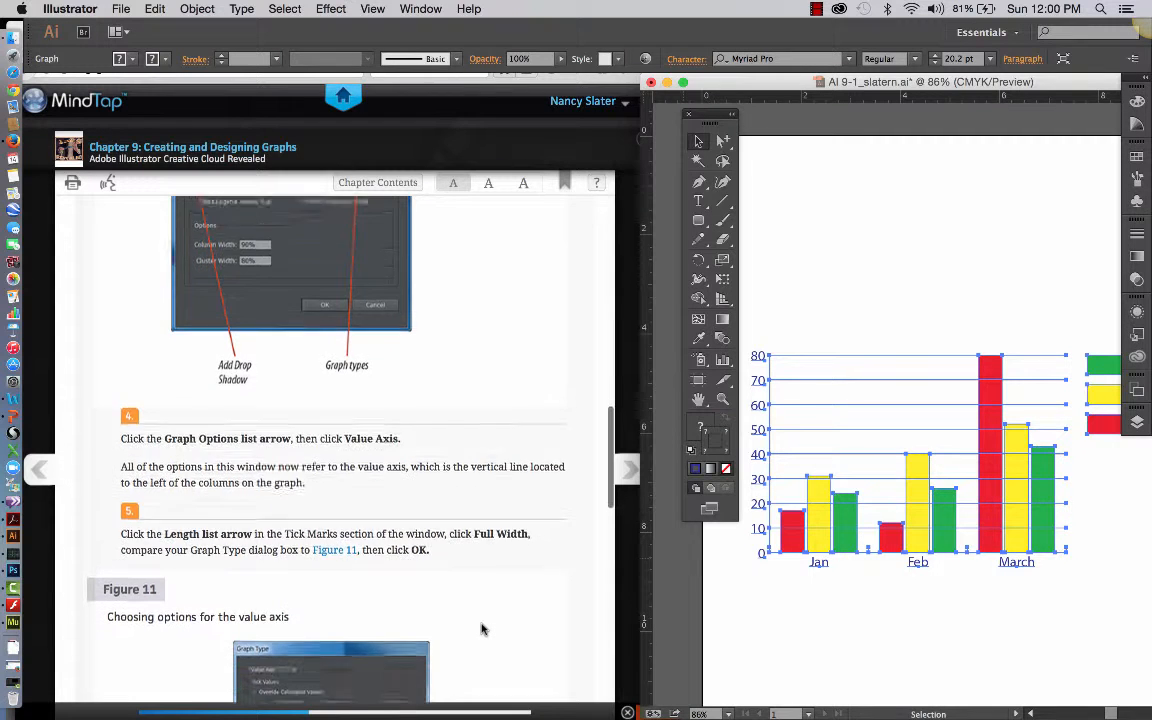
pyautogui.scroll(-10, 481, 628)
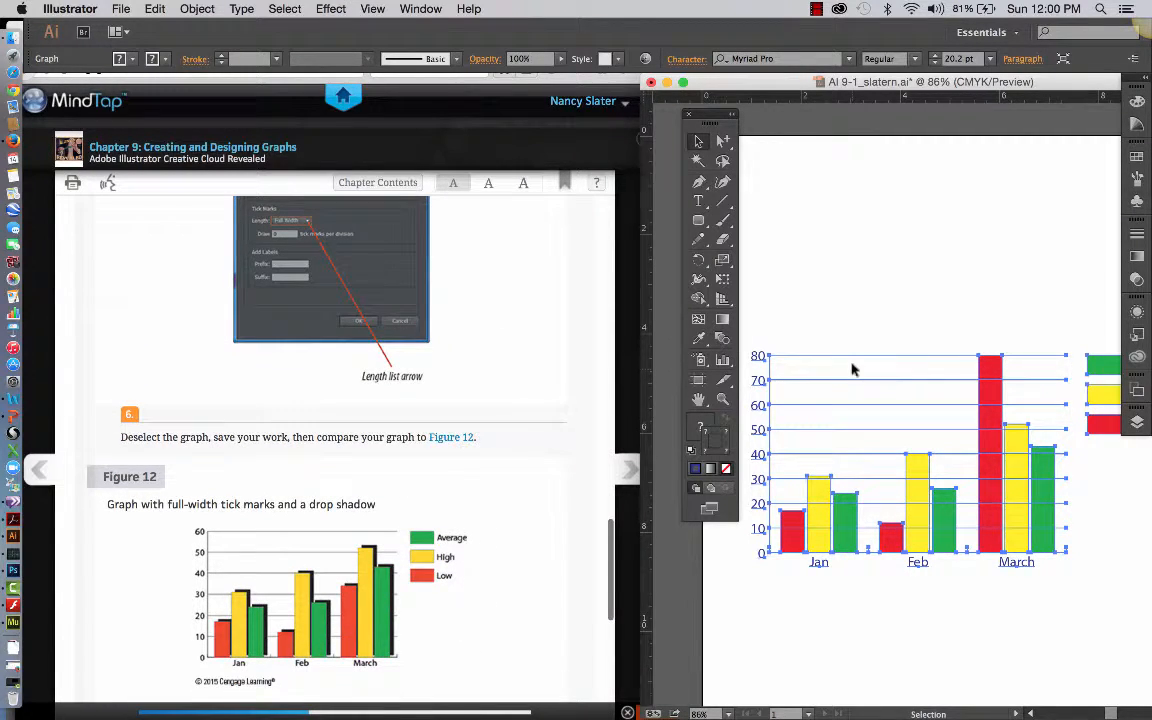
pyautogui.click(851, 265)
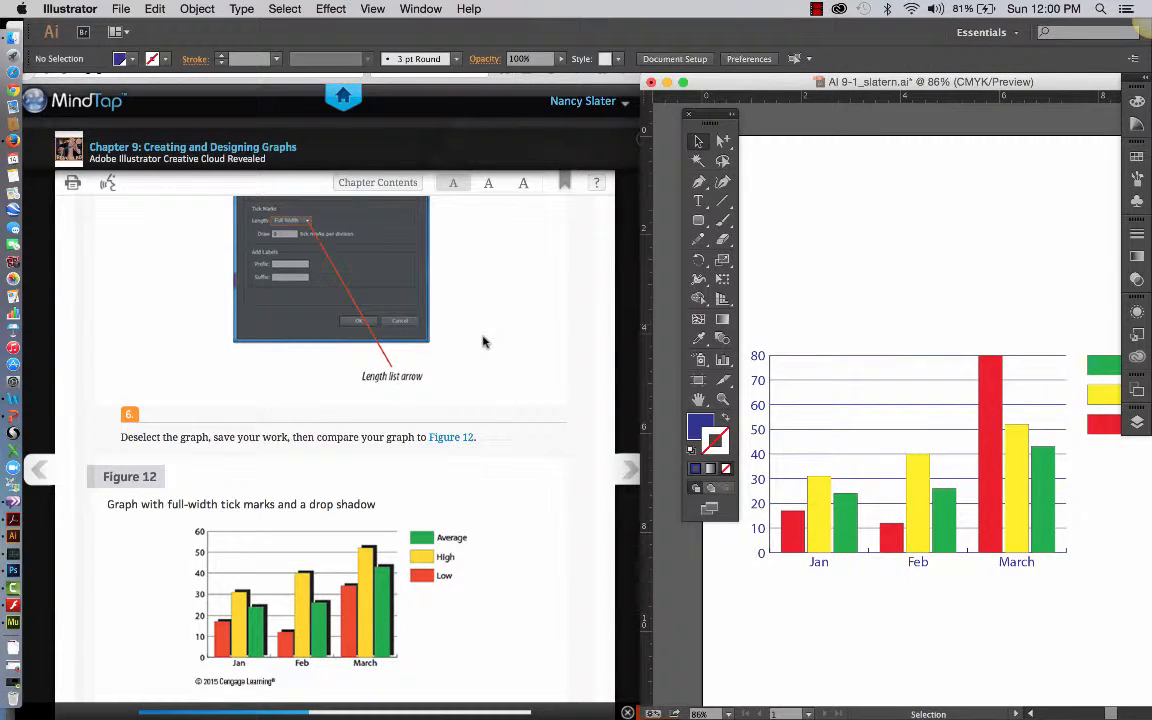
# Review textbook steps 4 to 6 and compare the edited graph with Figure 12.
pyautogui.scroll(4, 470, 490)
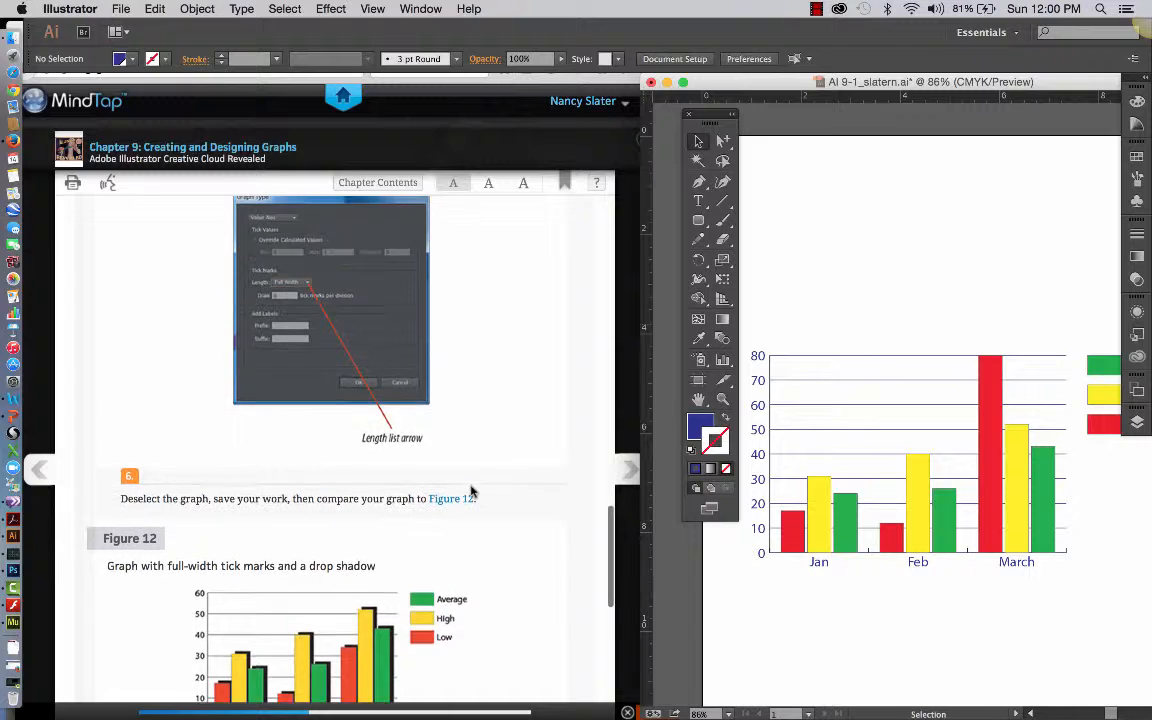
pyautogui.scroll(2, 470, 518)
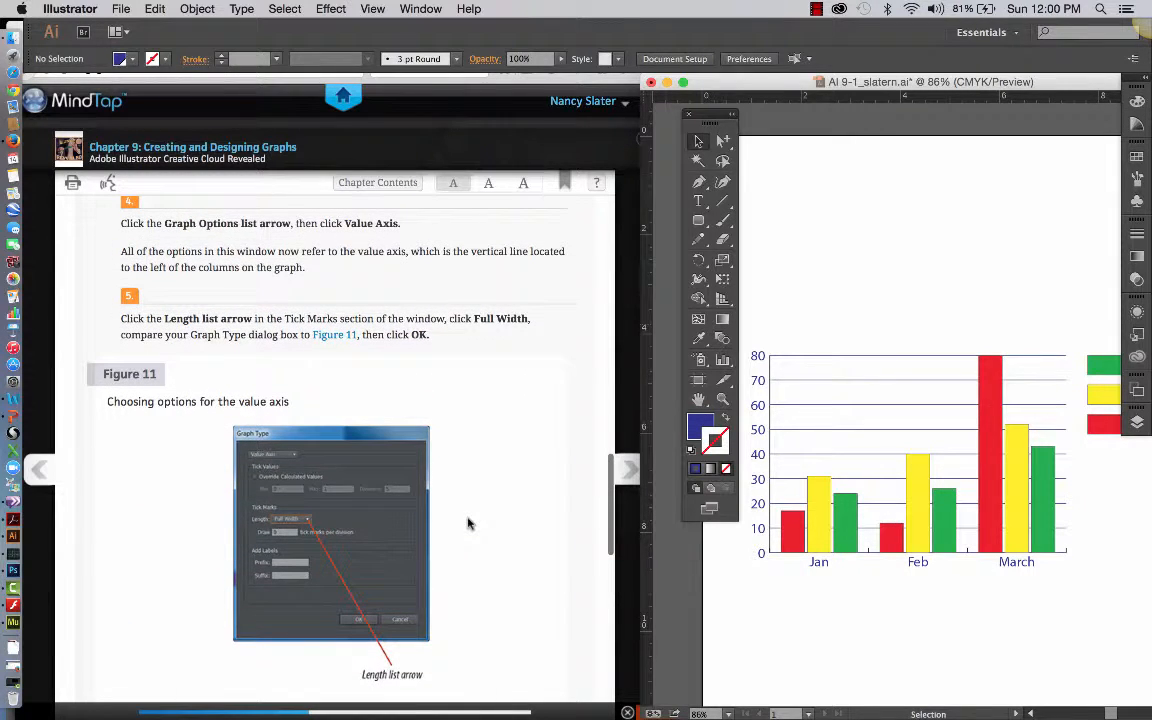
pyautogui.scroll(1, 467, 523)
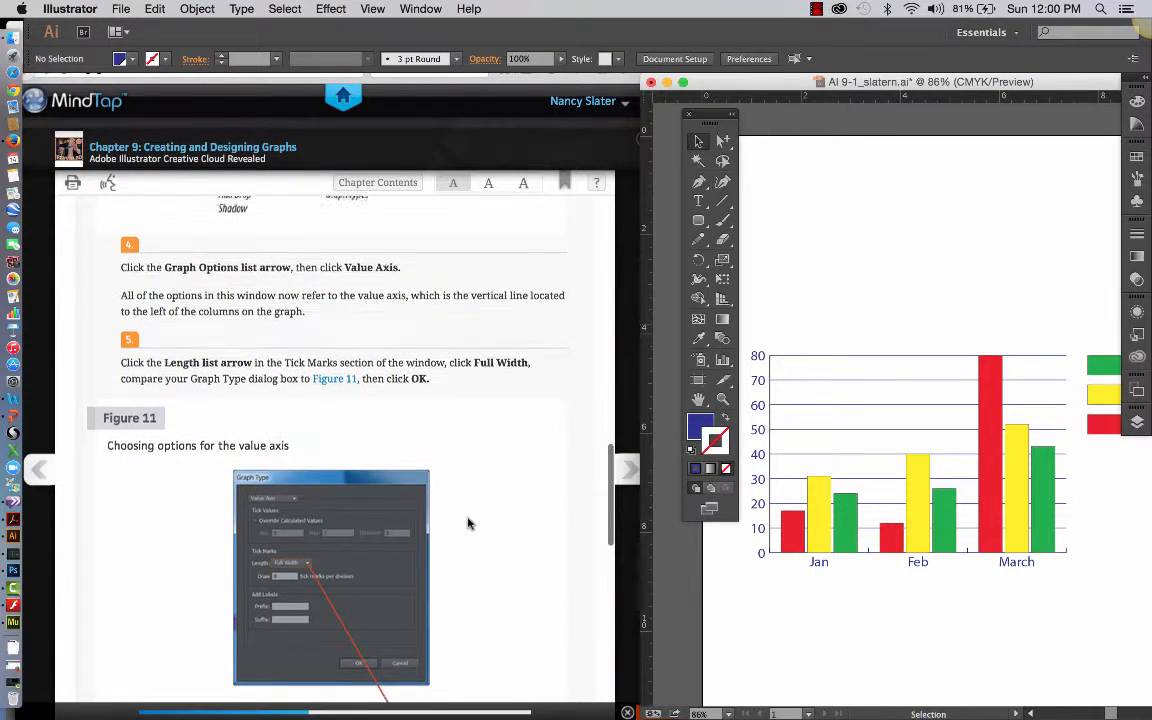
pyautogui.scroll(1, 467, 523)
pyautogui.scroll(5, 467, 523)
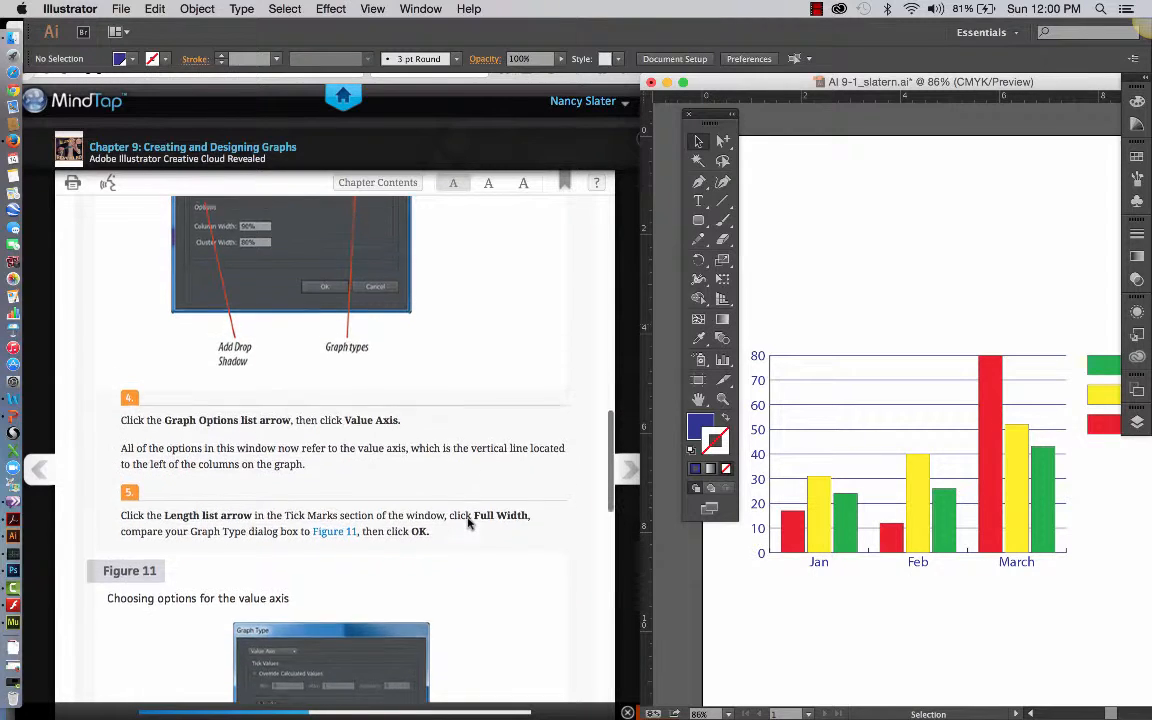
pyautogui.scroll(-15, 467, 523)
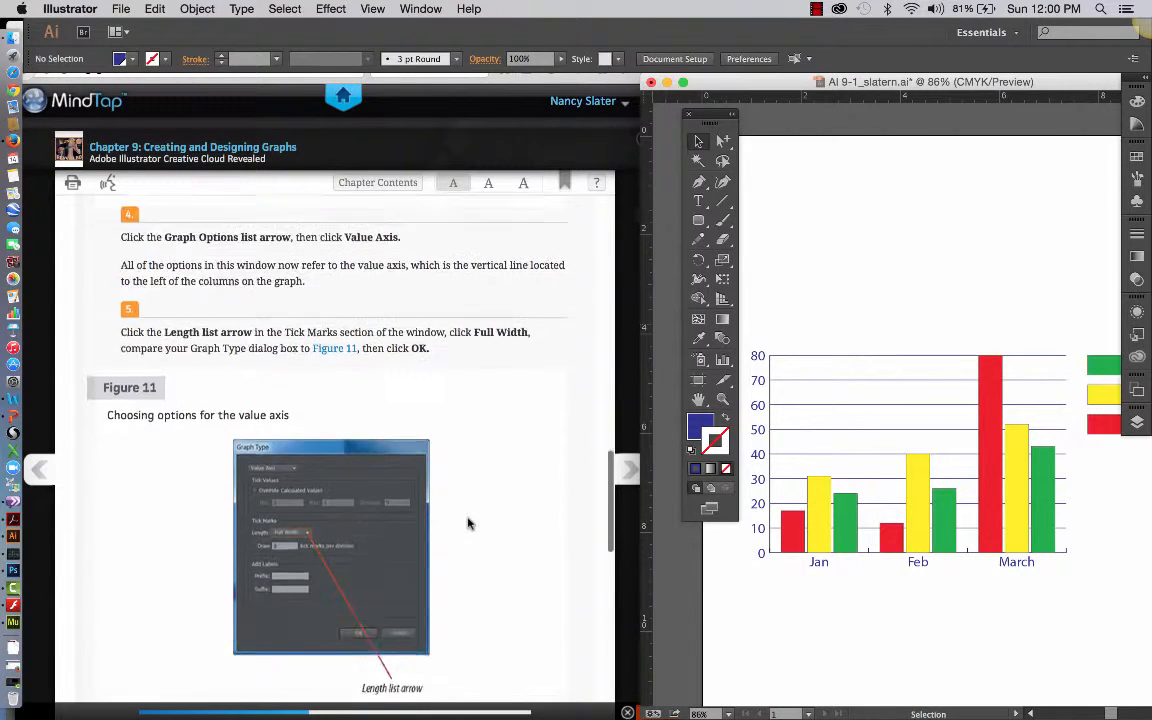
pyautogui.scroll(-9, 467, 523)
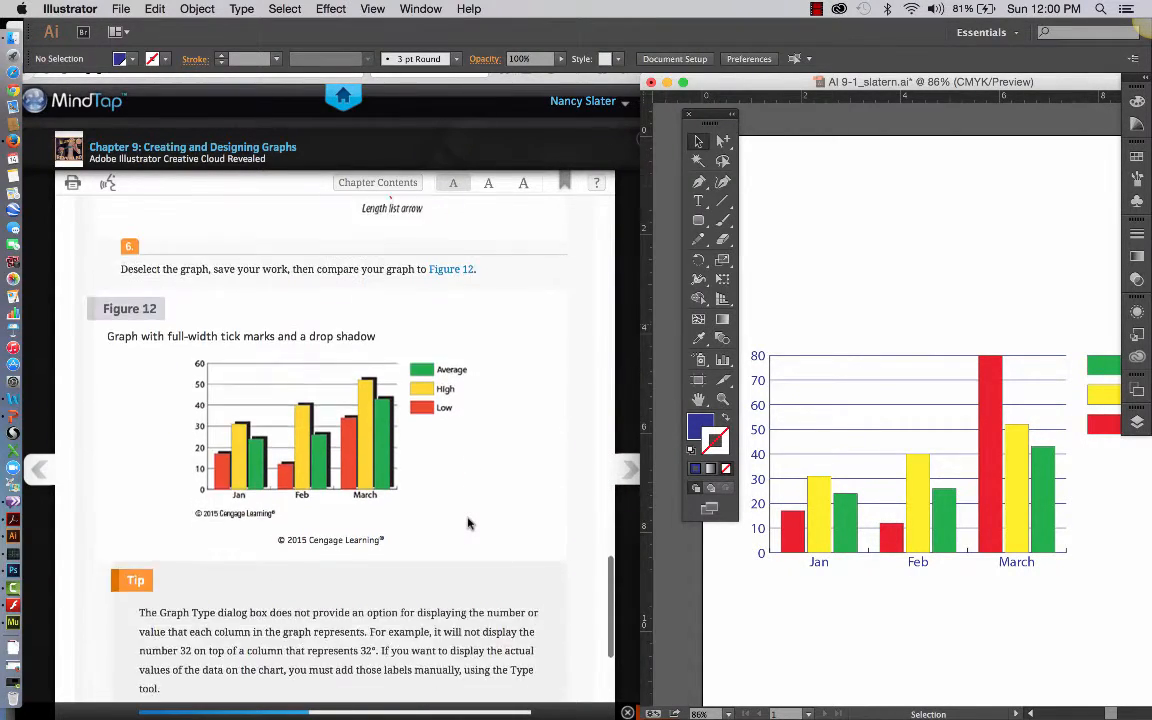
# Add a drop shadow to the column graph through its graph type options, then deselect the graph.
pyautogui.scroll(5, 467, 523)
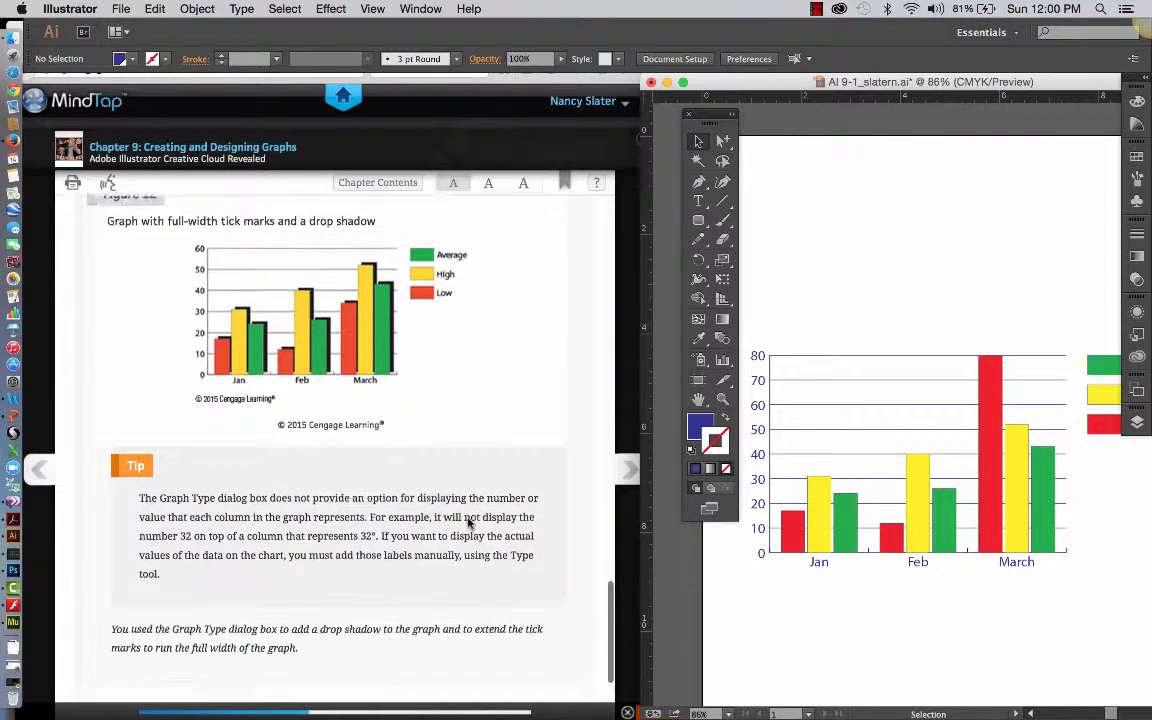
pyautogui.click(916, 360)
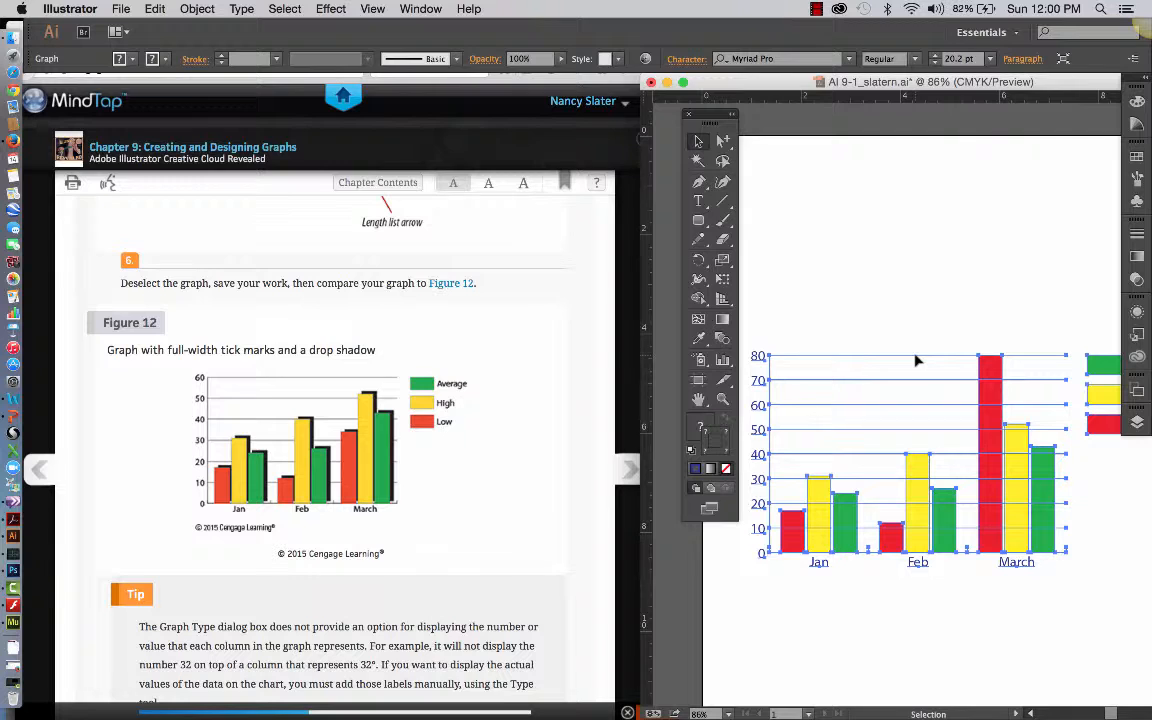
pyautogui.click(190, 9)
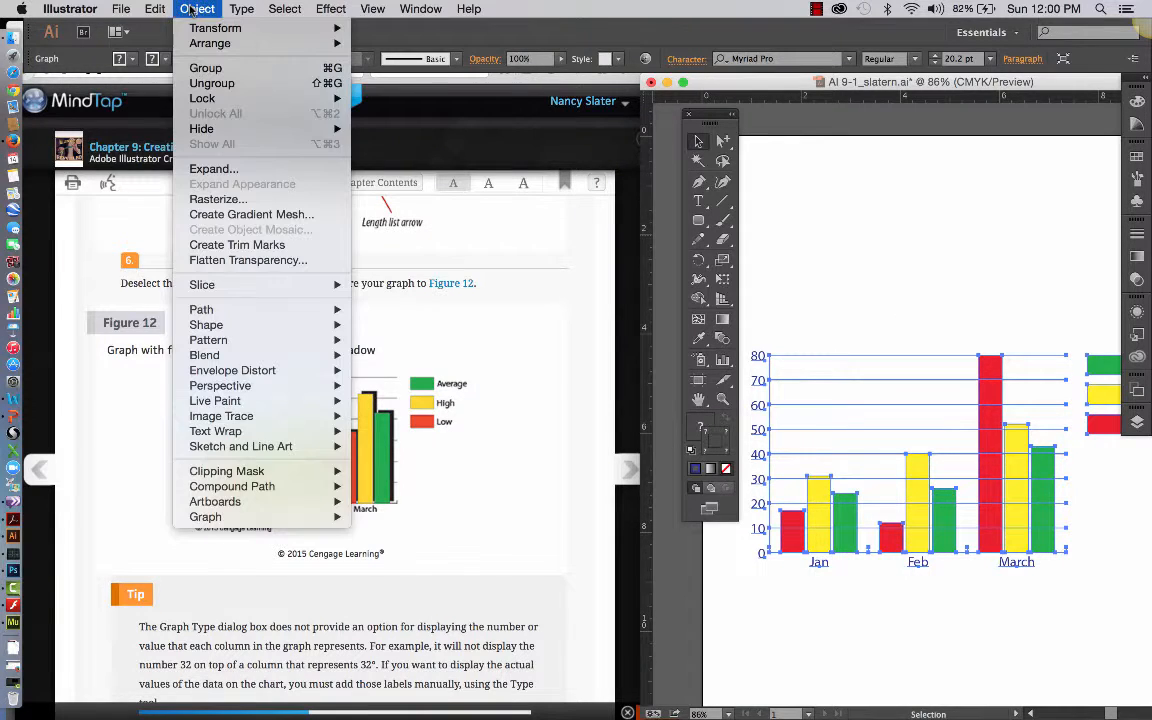
pyautogui.moveTo(226, 514)
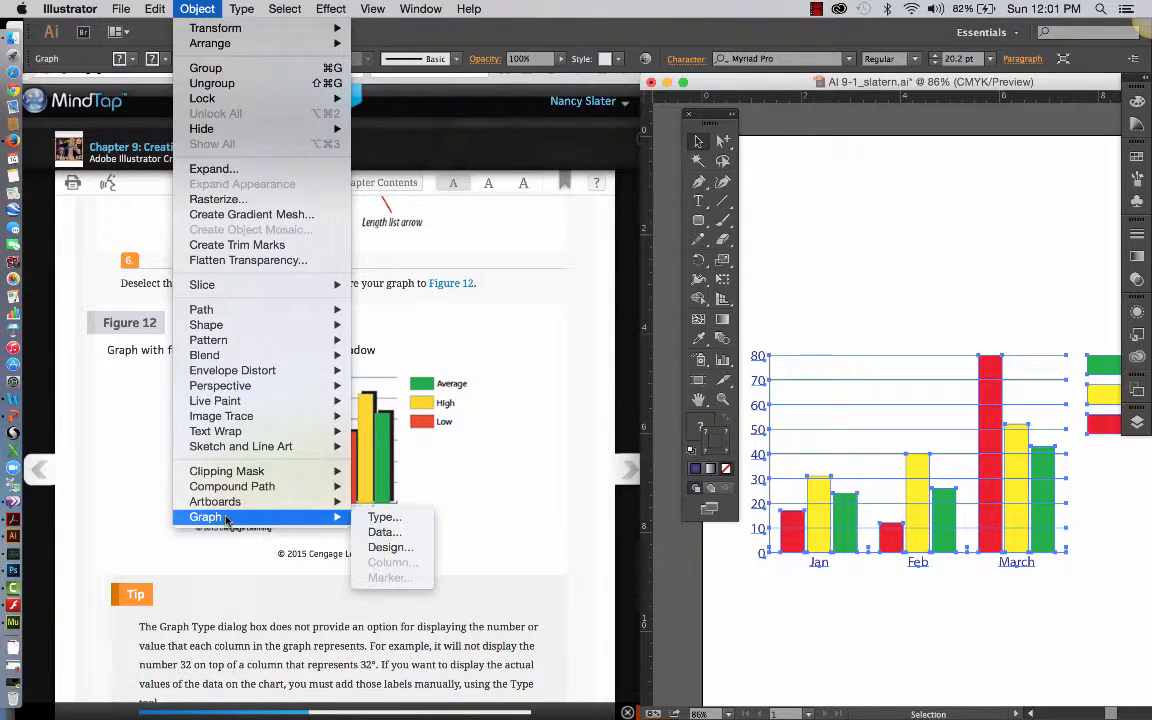
pyautogui.click(383, 517)
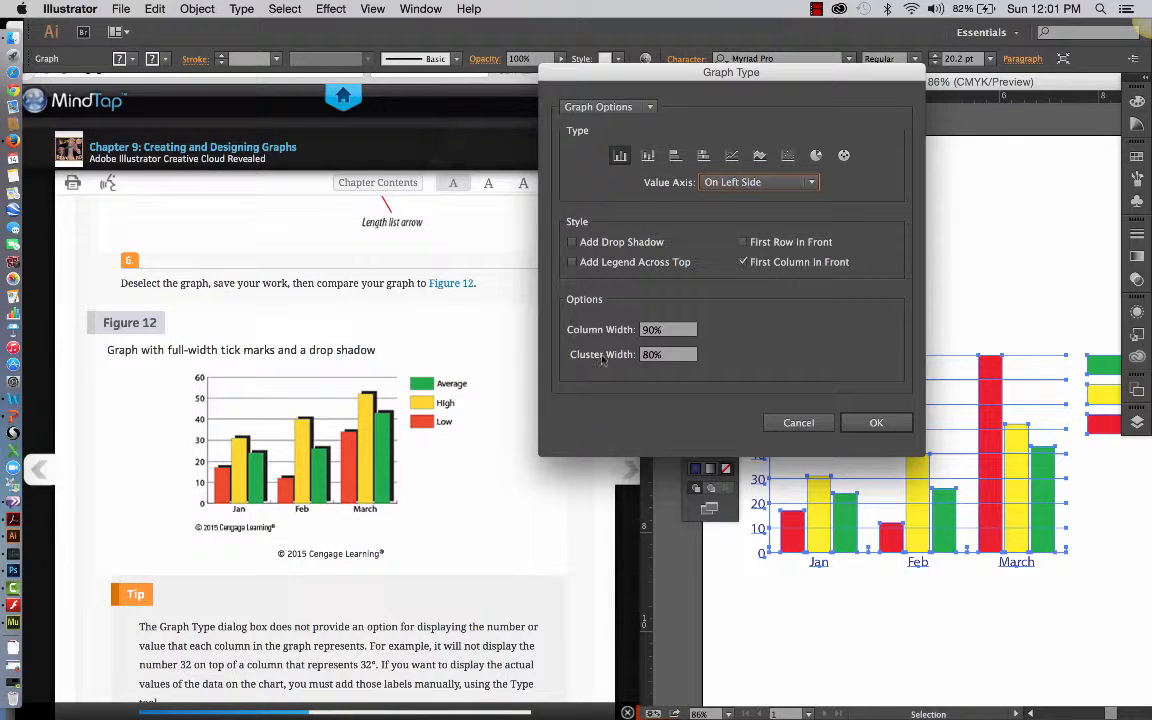
pyautogui.click(572, 243)
pyautogui.click(874, 423)
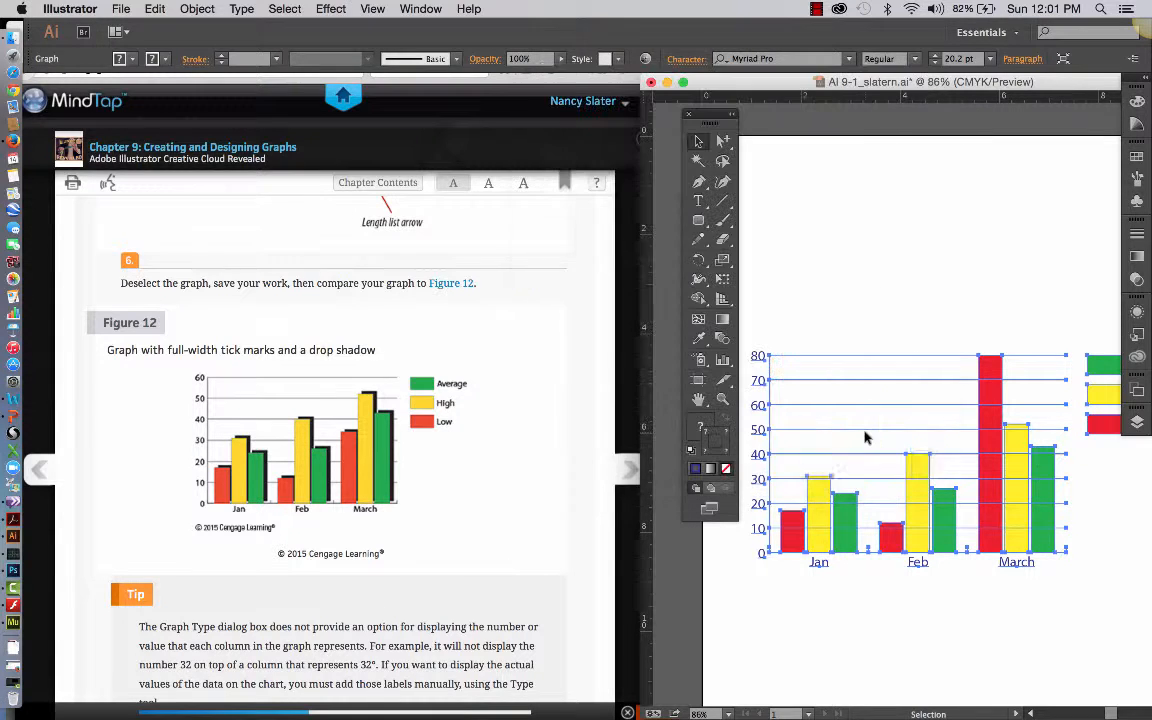
pyautogui.click(882, 292)
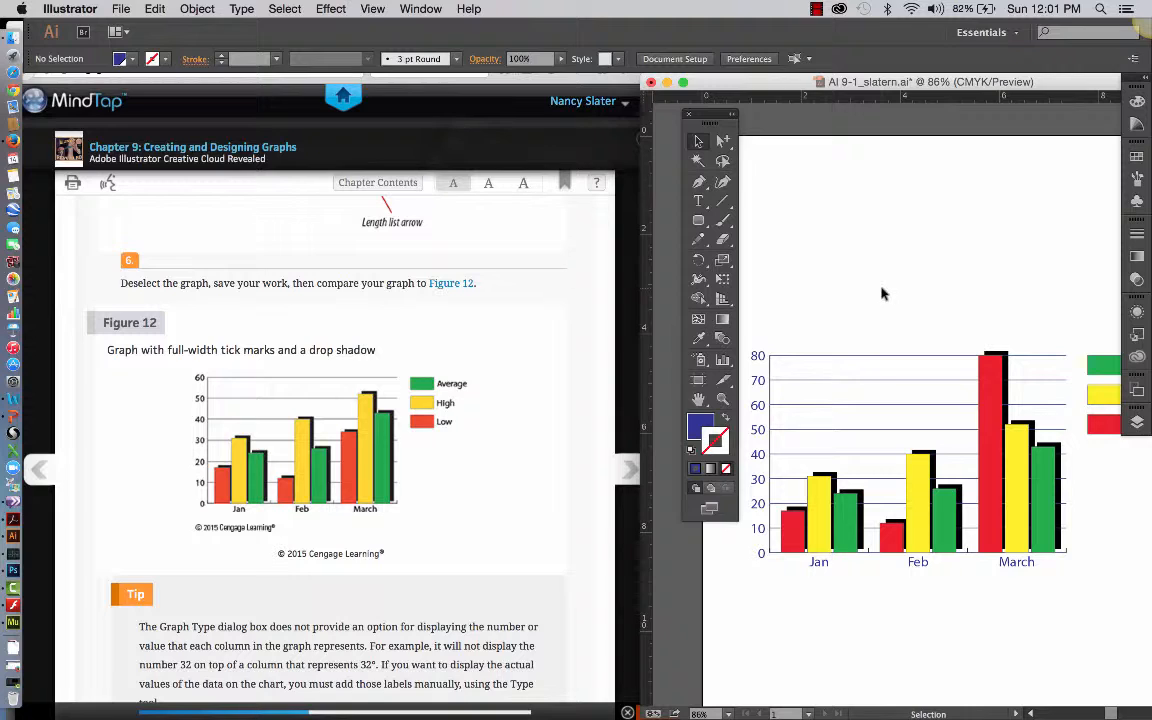
pyautogui.scroll(-5, 505, 567)
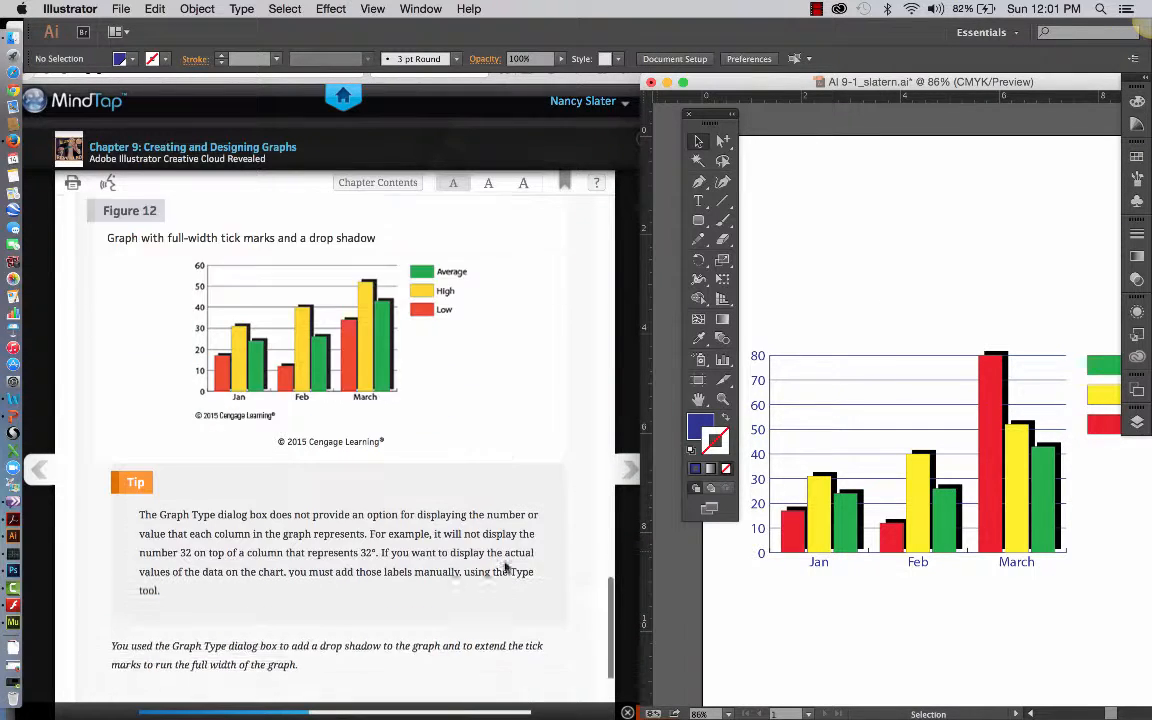